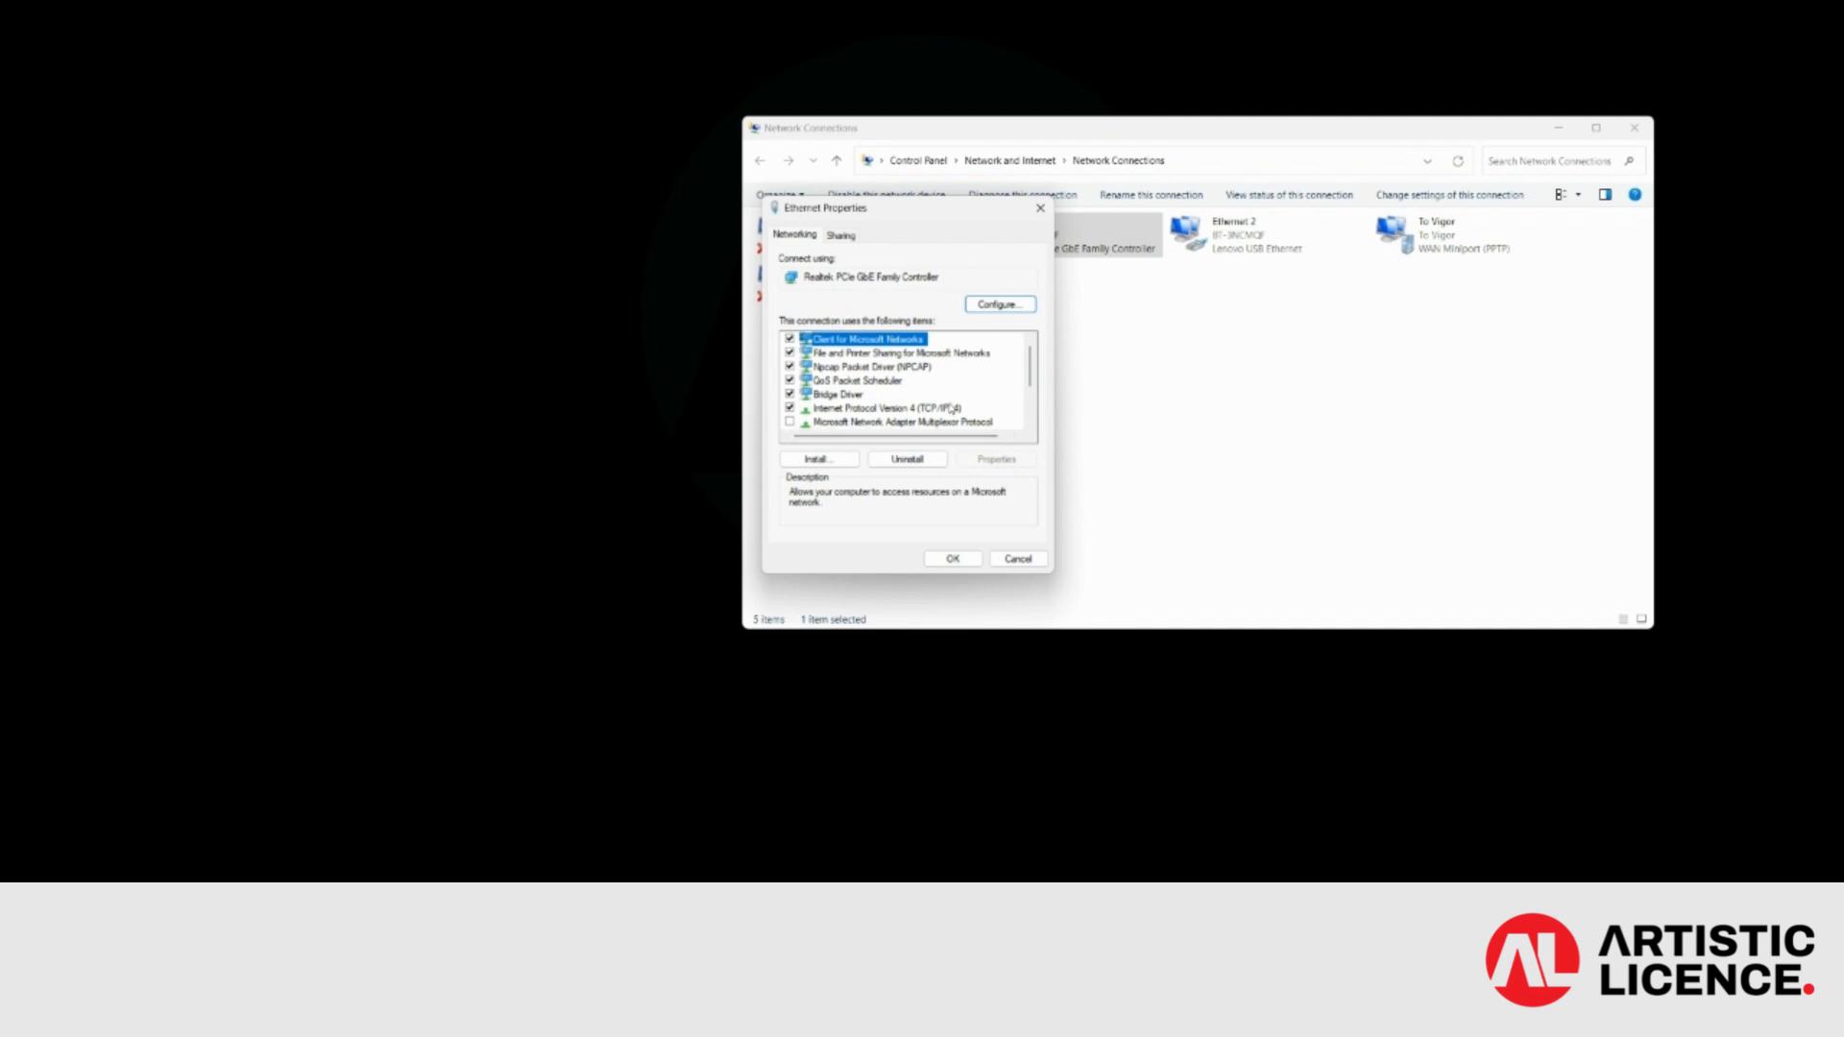
Assign the Ethernet adapter the static IPv4 address 2.0.0.1 with subnet mask 255.0.0.0 and save its properties.
{"action": "left_click", "coordinate": [951, 408]}
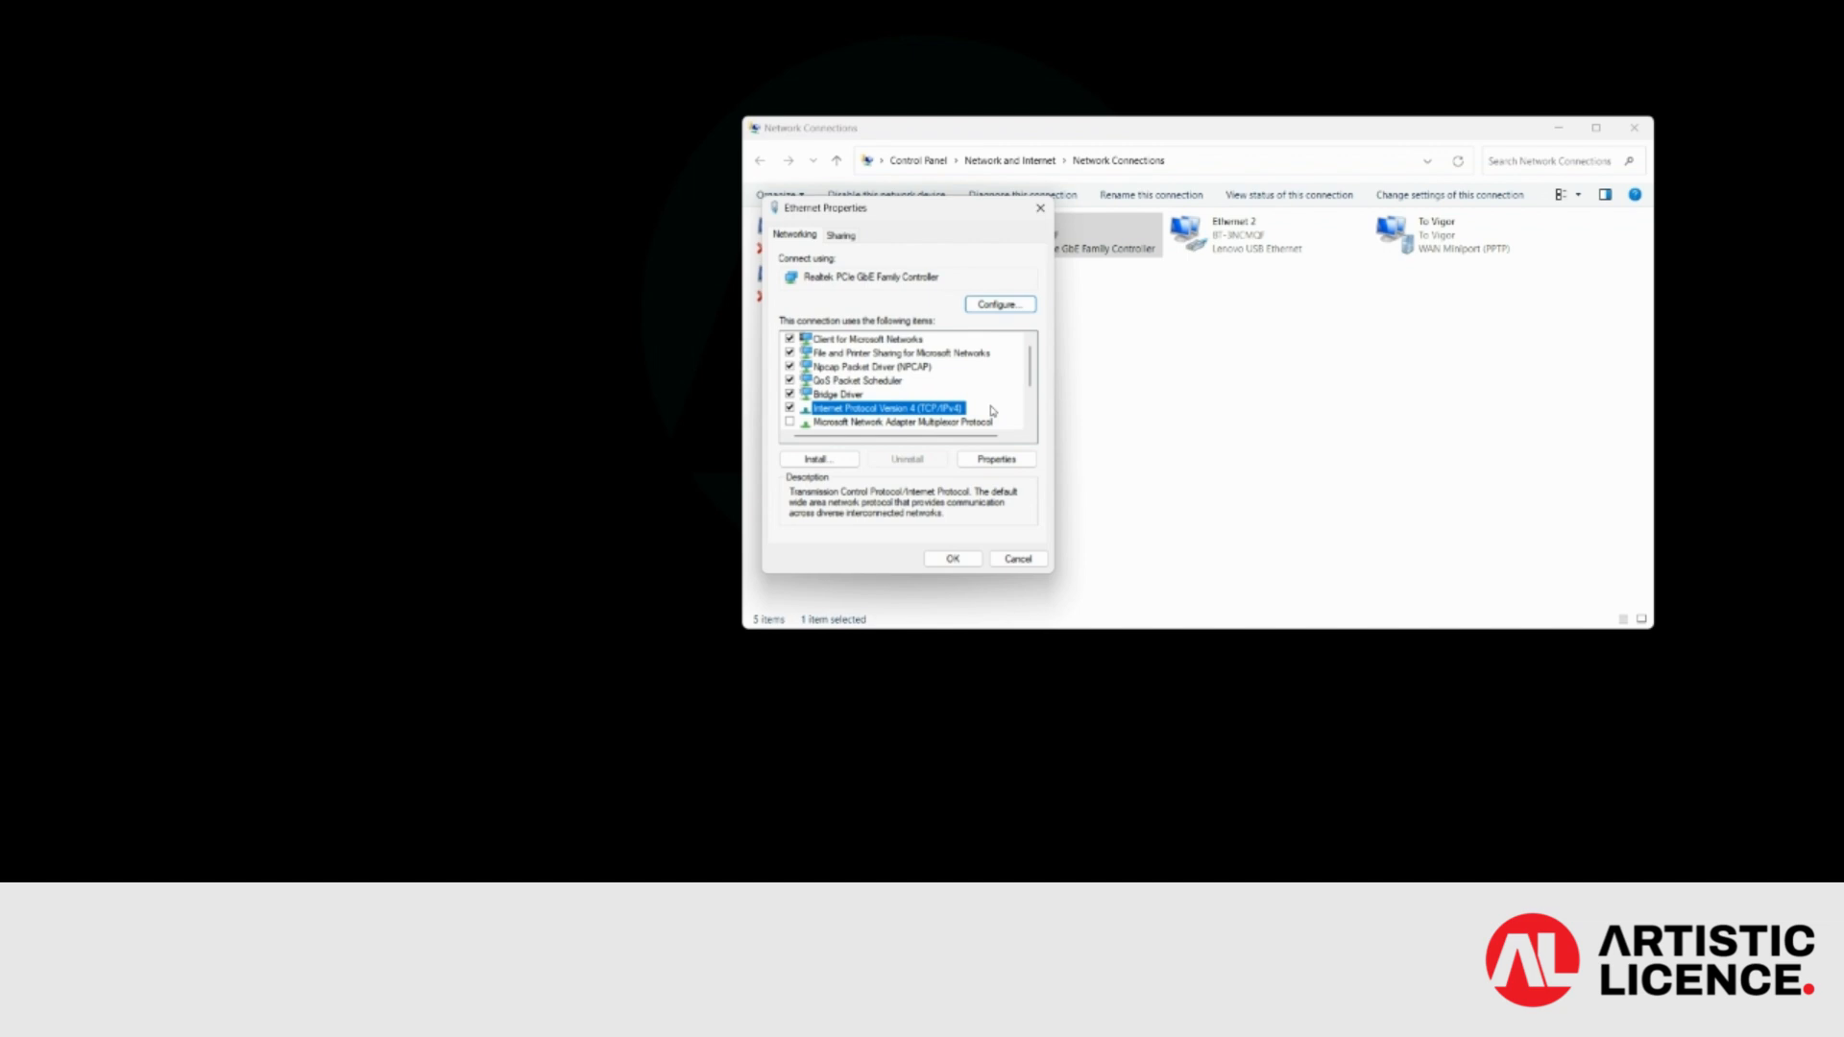
{"action": "left_click", "coordinate": [999, 459]}
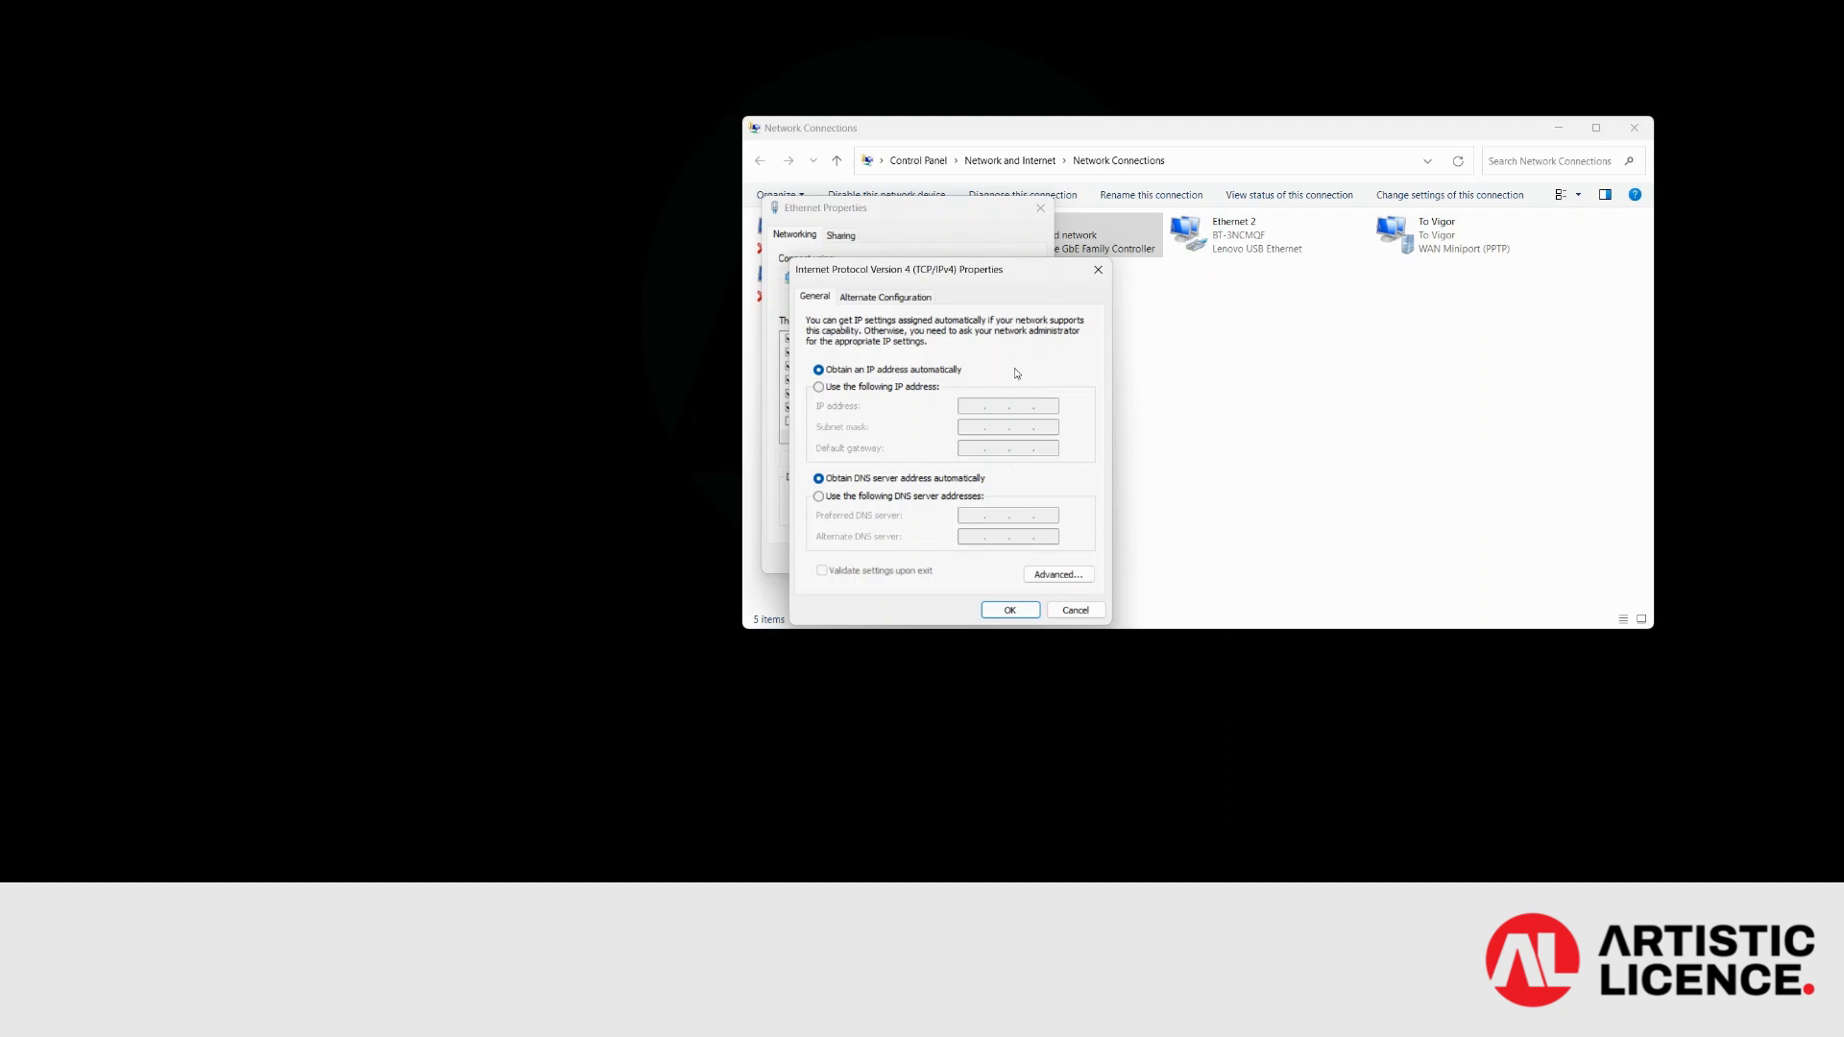
{"action": "left_click", "coordinate": [846, 387]}
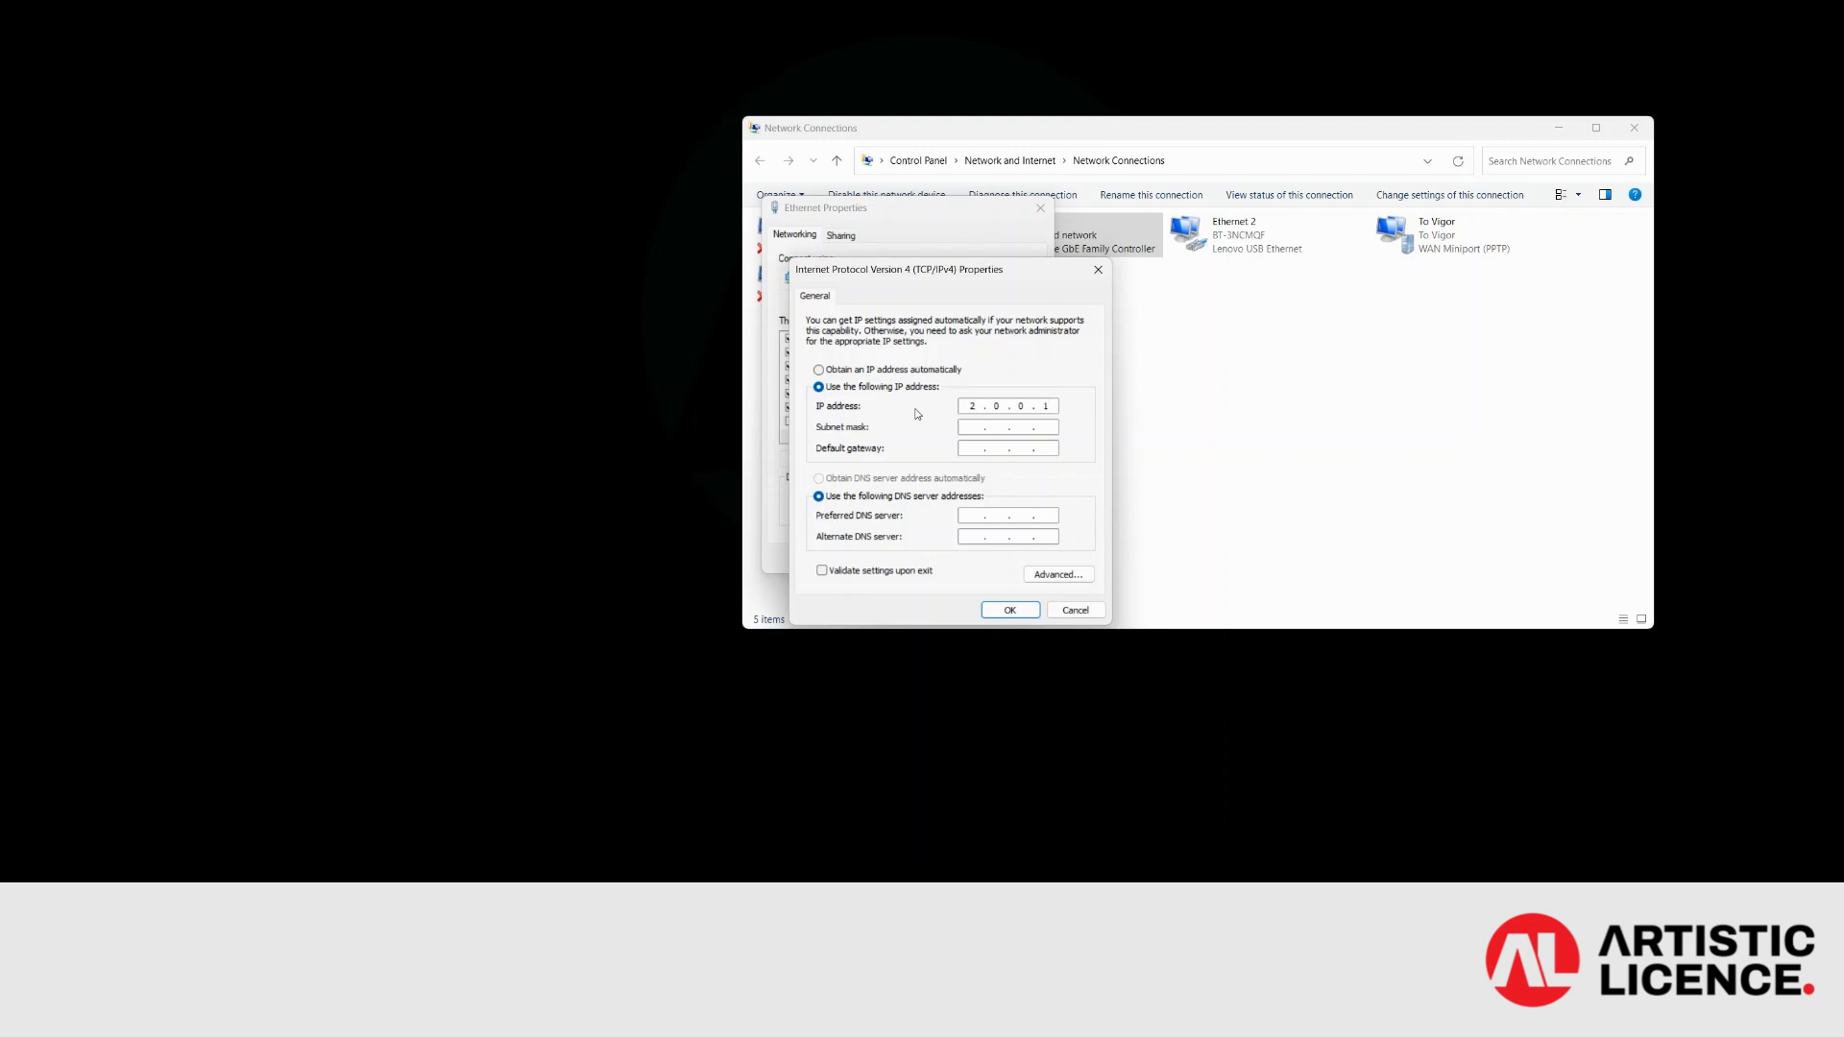
{"action": "left_click", "coordinate": [970, 426]}
{"action": "left_click", "coordinate": [1011, 611]}
{"action": "left_click", "coordinate": [967, 562]}
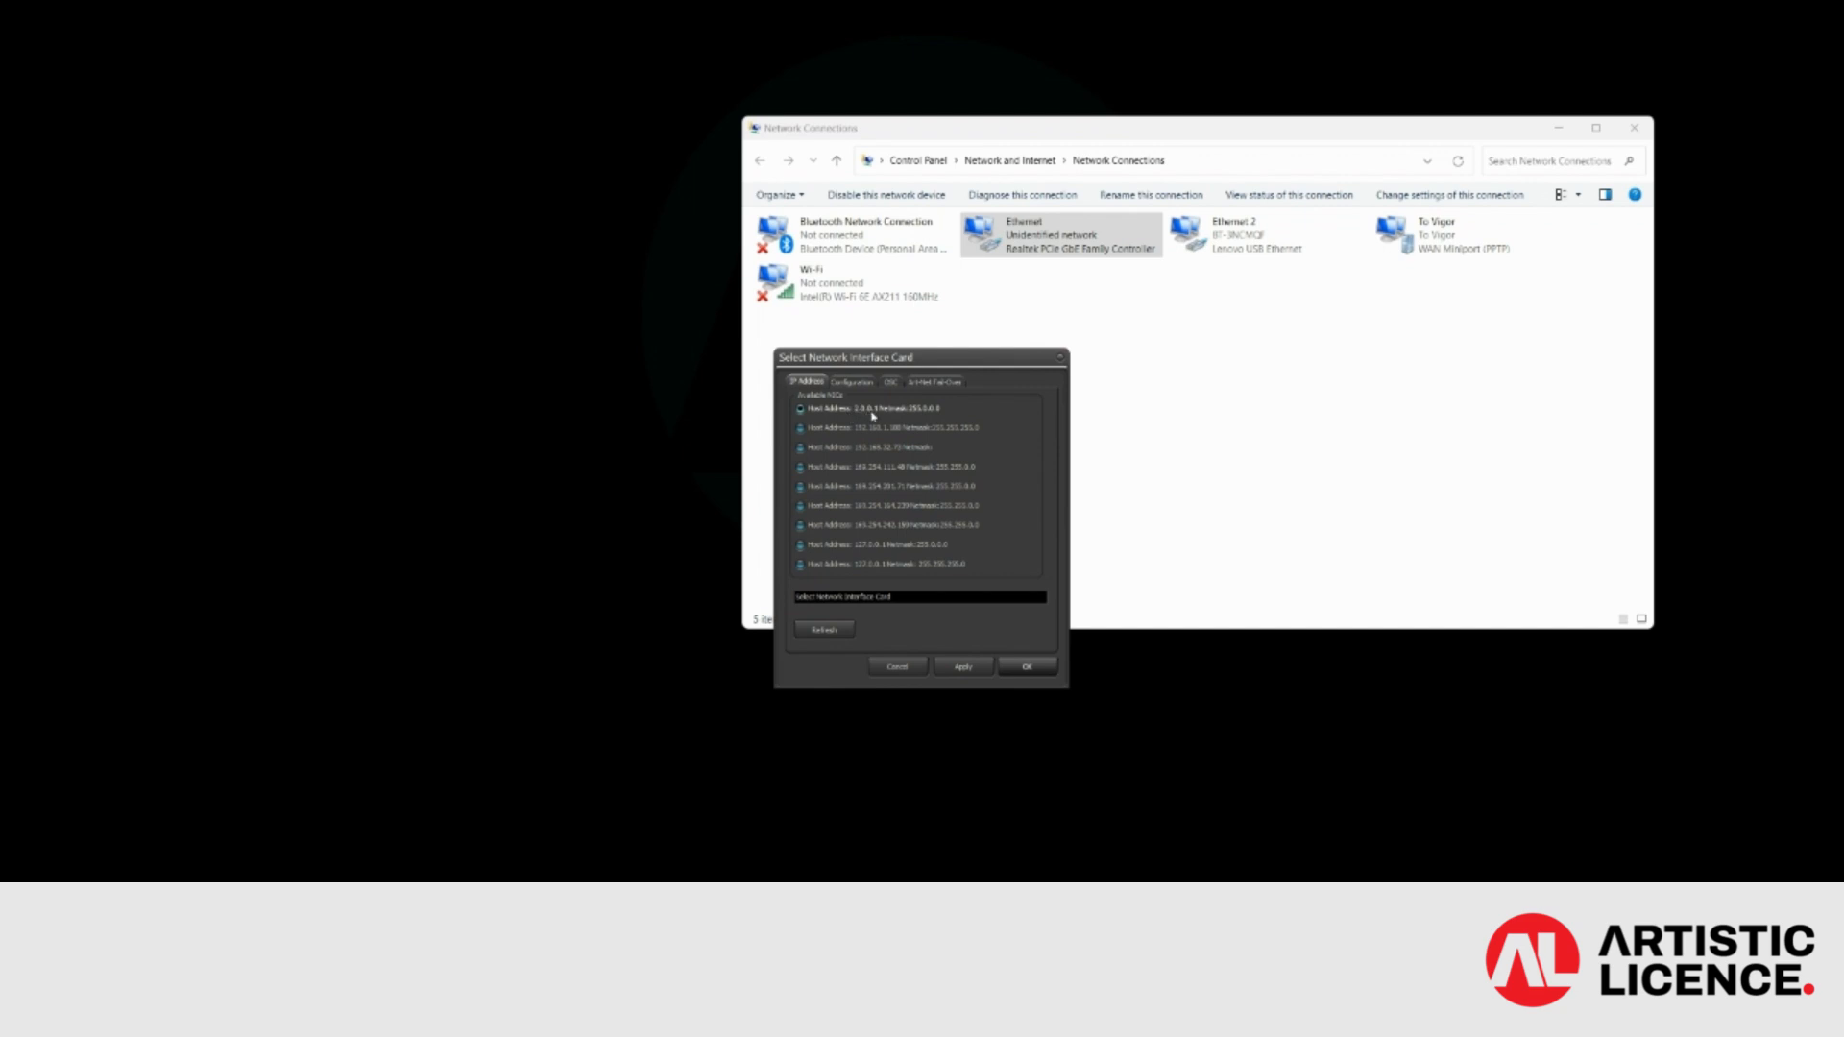
Switch to DMX-Workshop and apply host address 2.0.0.1 as the network interface card.
{"action": "left_click", "coordinate": [968, 670]}
{"action": "left_click", "coordinate": [1036, 671]}
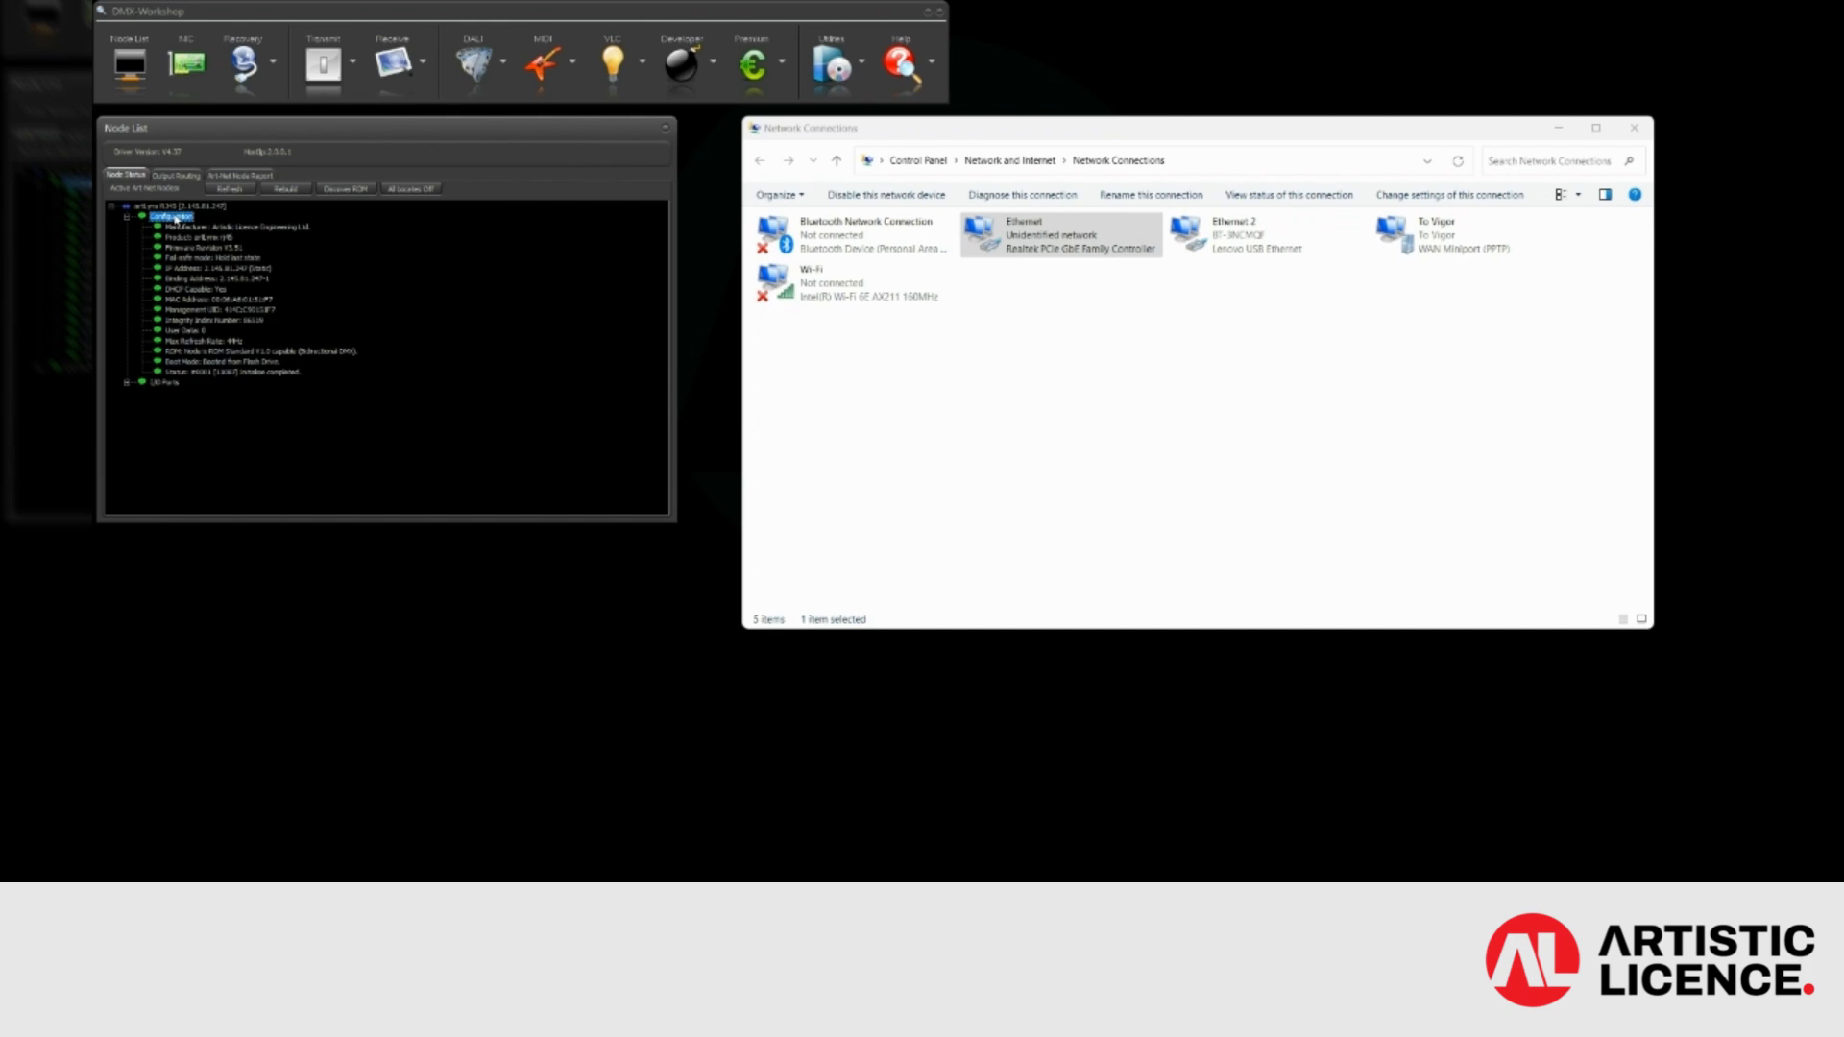
Programme all IP settings of the listed artLynx node, giving it the address 192.168.1.99 and a matching subnet mask.
{"action": "right_click", "coordinate": [177, 218]}
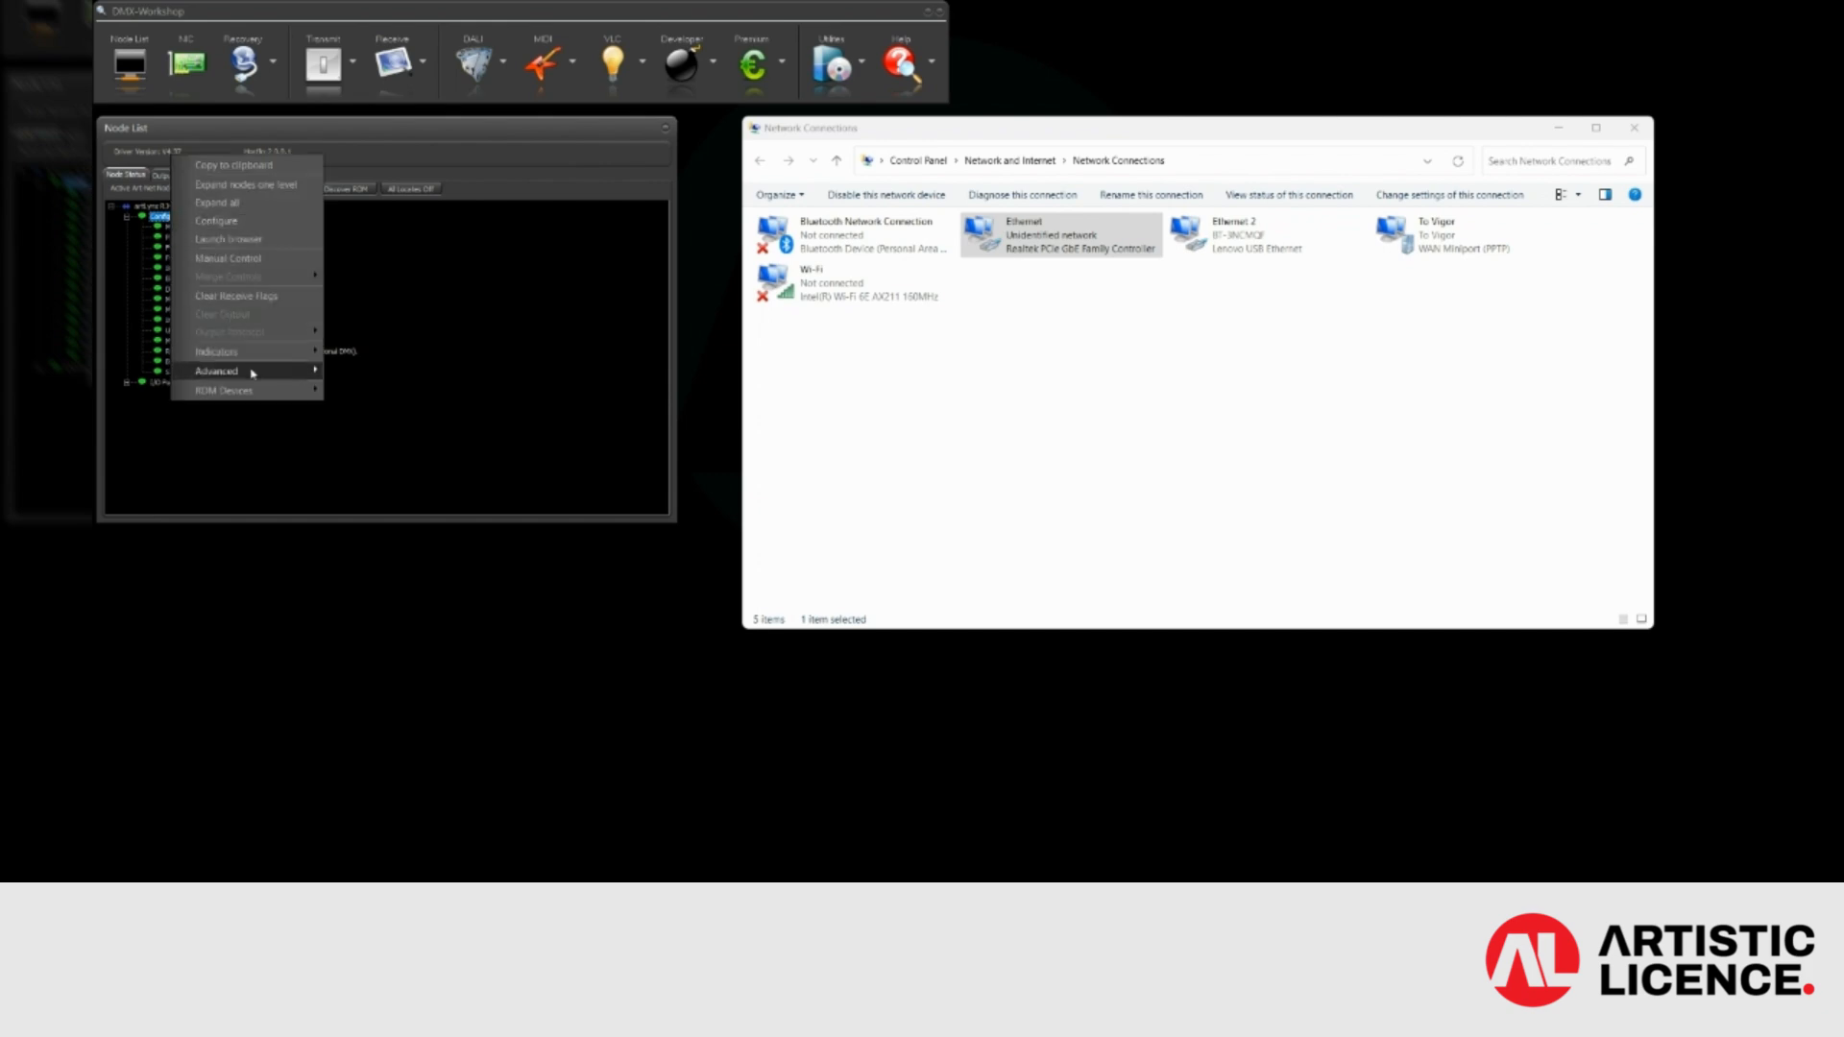
{"action": "mouse_move", "coordinate": [253, 374]}
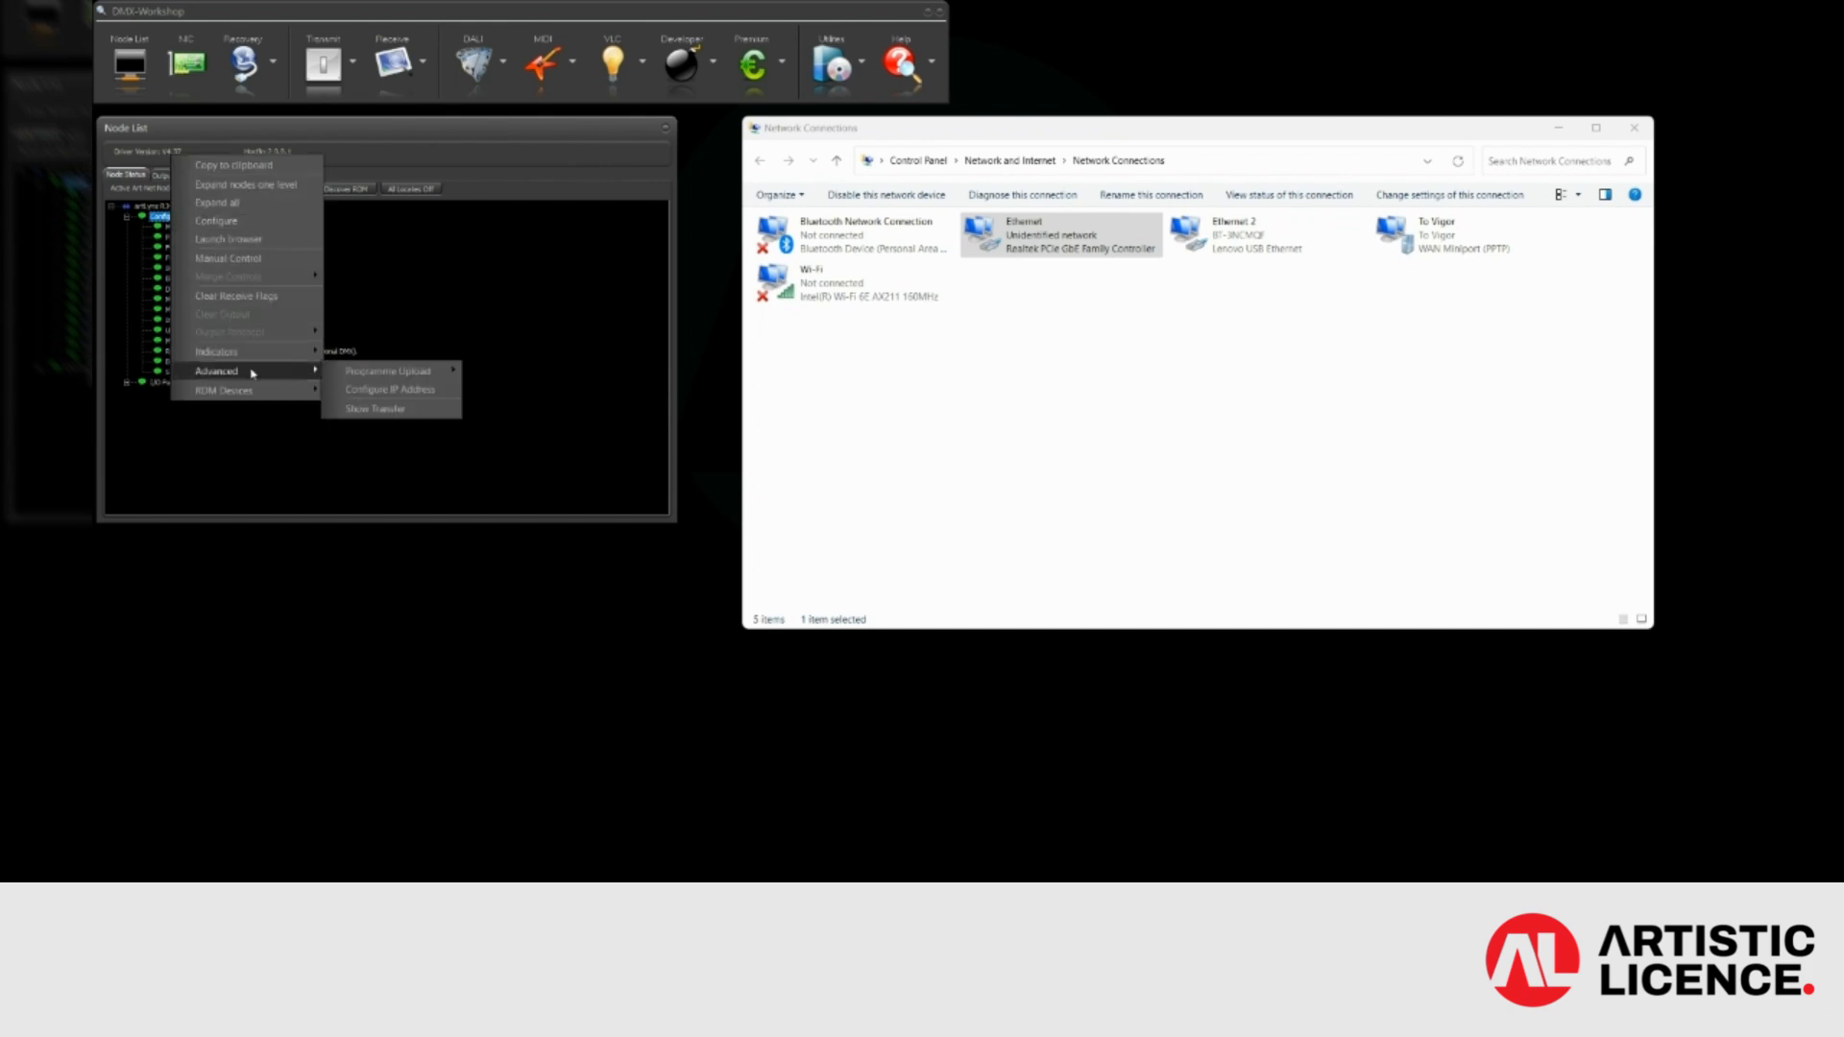
{"action": "left_click", "coordinate": [361, 393]}
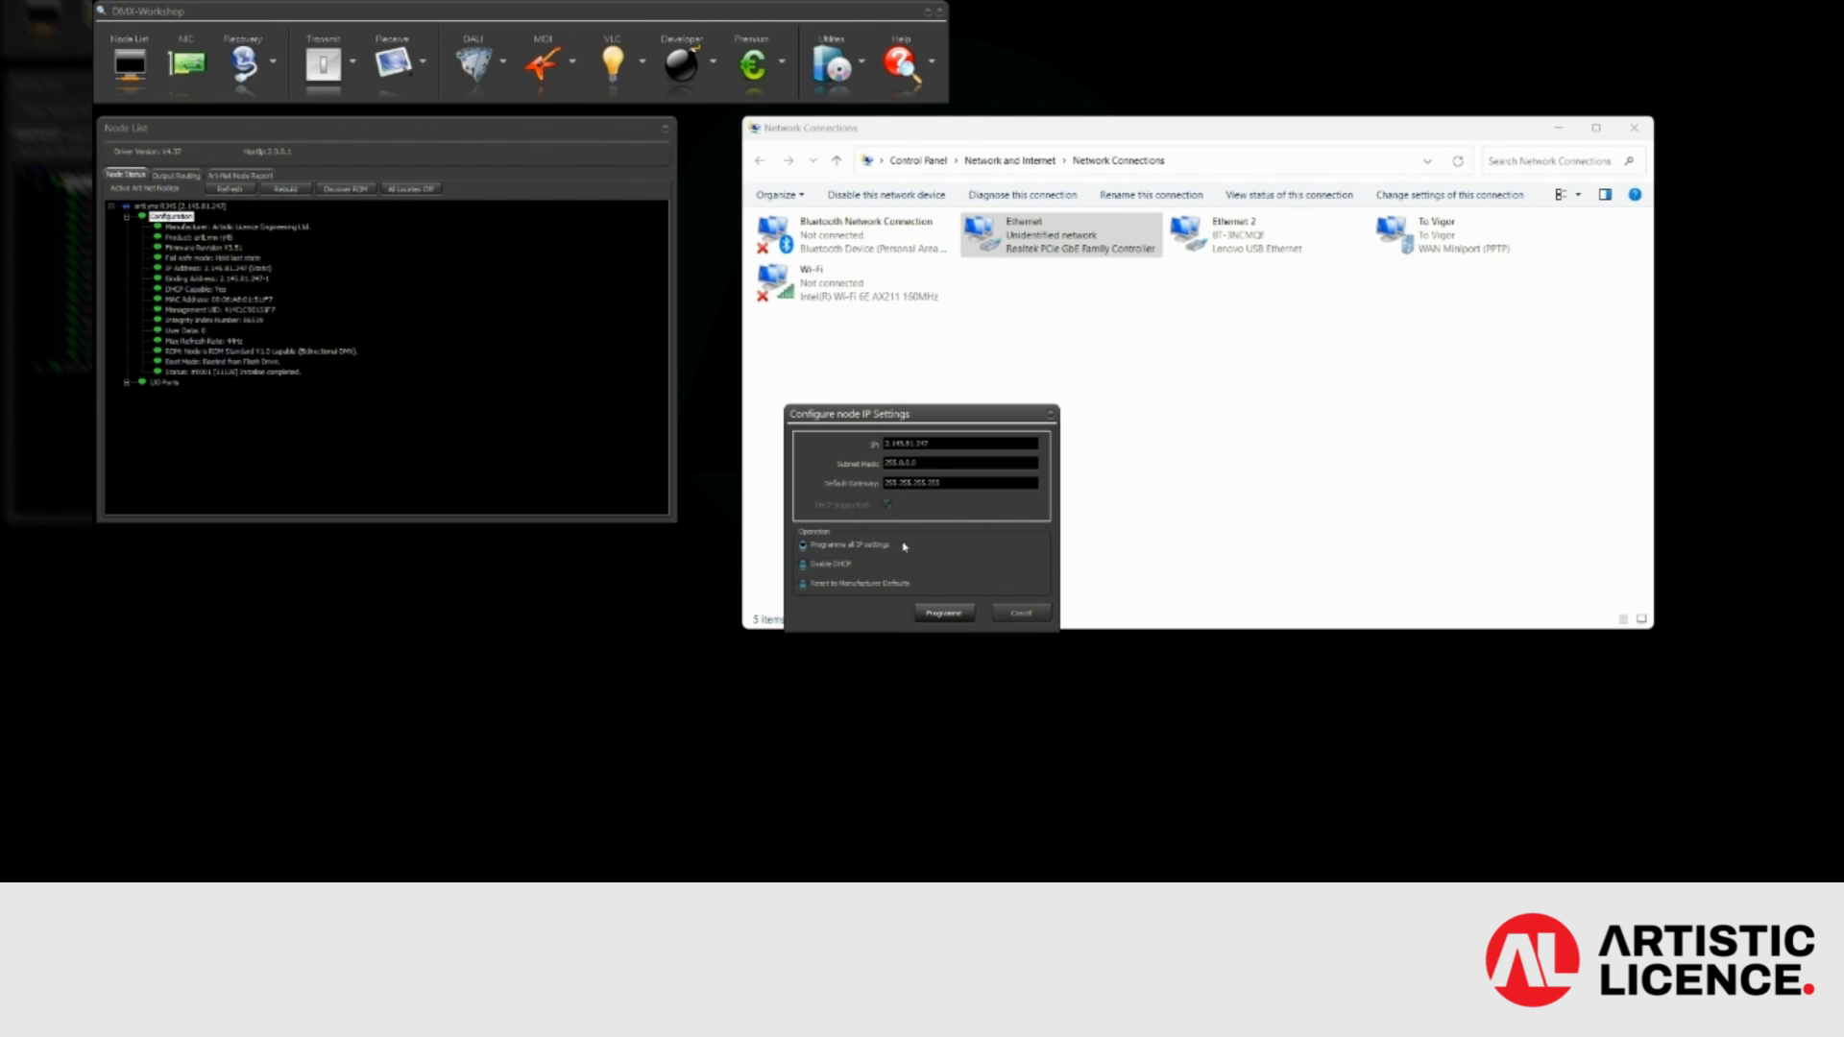
{"action": "left_click", "coordinate": [838, 549]}
{"action": "left_click_drag", "start_coordinate": [933, 447], "coordinate": [871, 440]}
{"action": "type", "text": "2"}
{"action": "left_click", "coordinate": [930, 463]}
{"action": "type", "text": "255."}
{"action": "left_click", "coordinate": [963, 483]}
{"action": "left_click", "coordinate": [957, 618]}
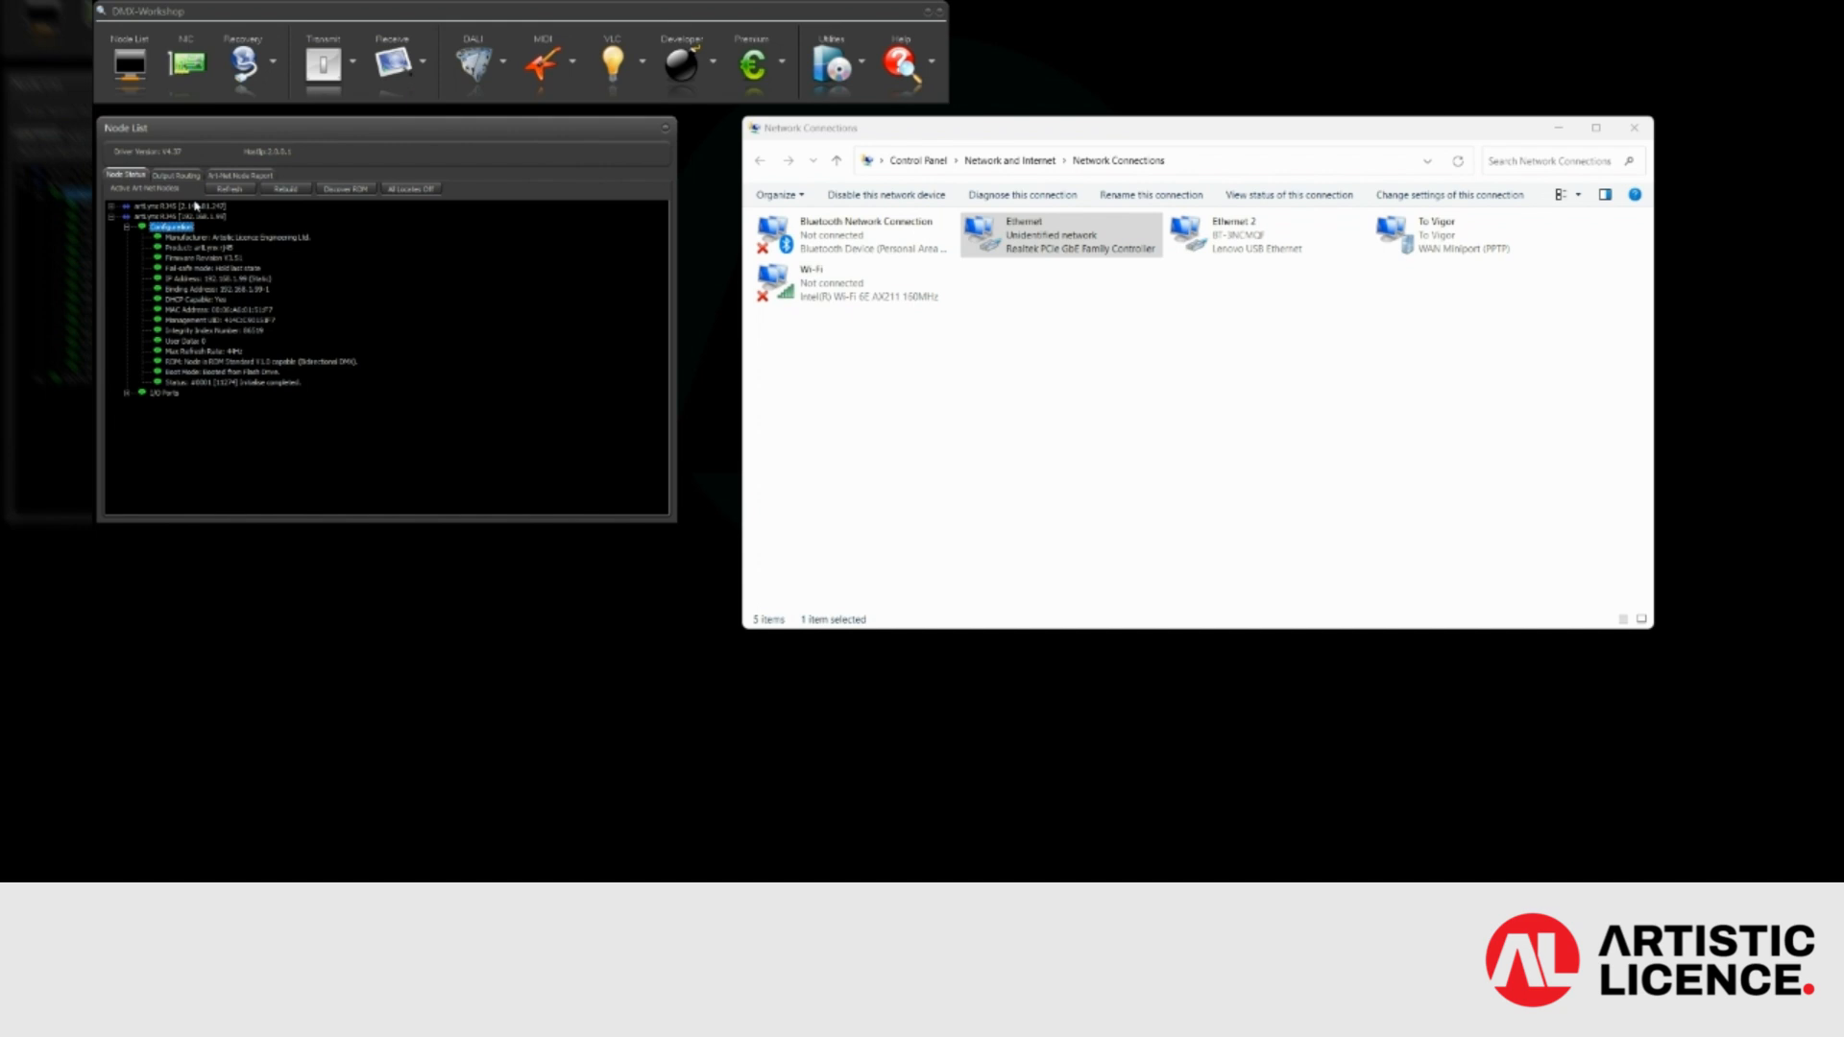
In Network Connections, set the Ethernet adapter's static IPv4 address to 192.168.1.98 with subnet mask 255.255.255.0.
{"action": "right_click", "coordinate": [993, 240]}
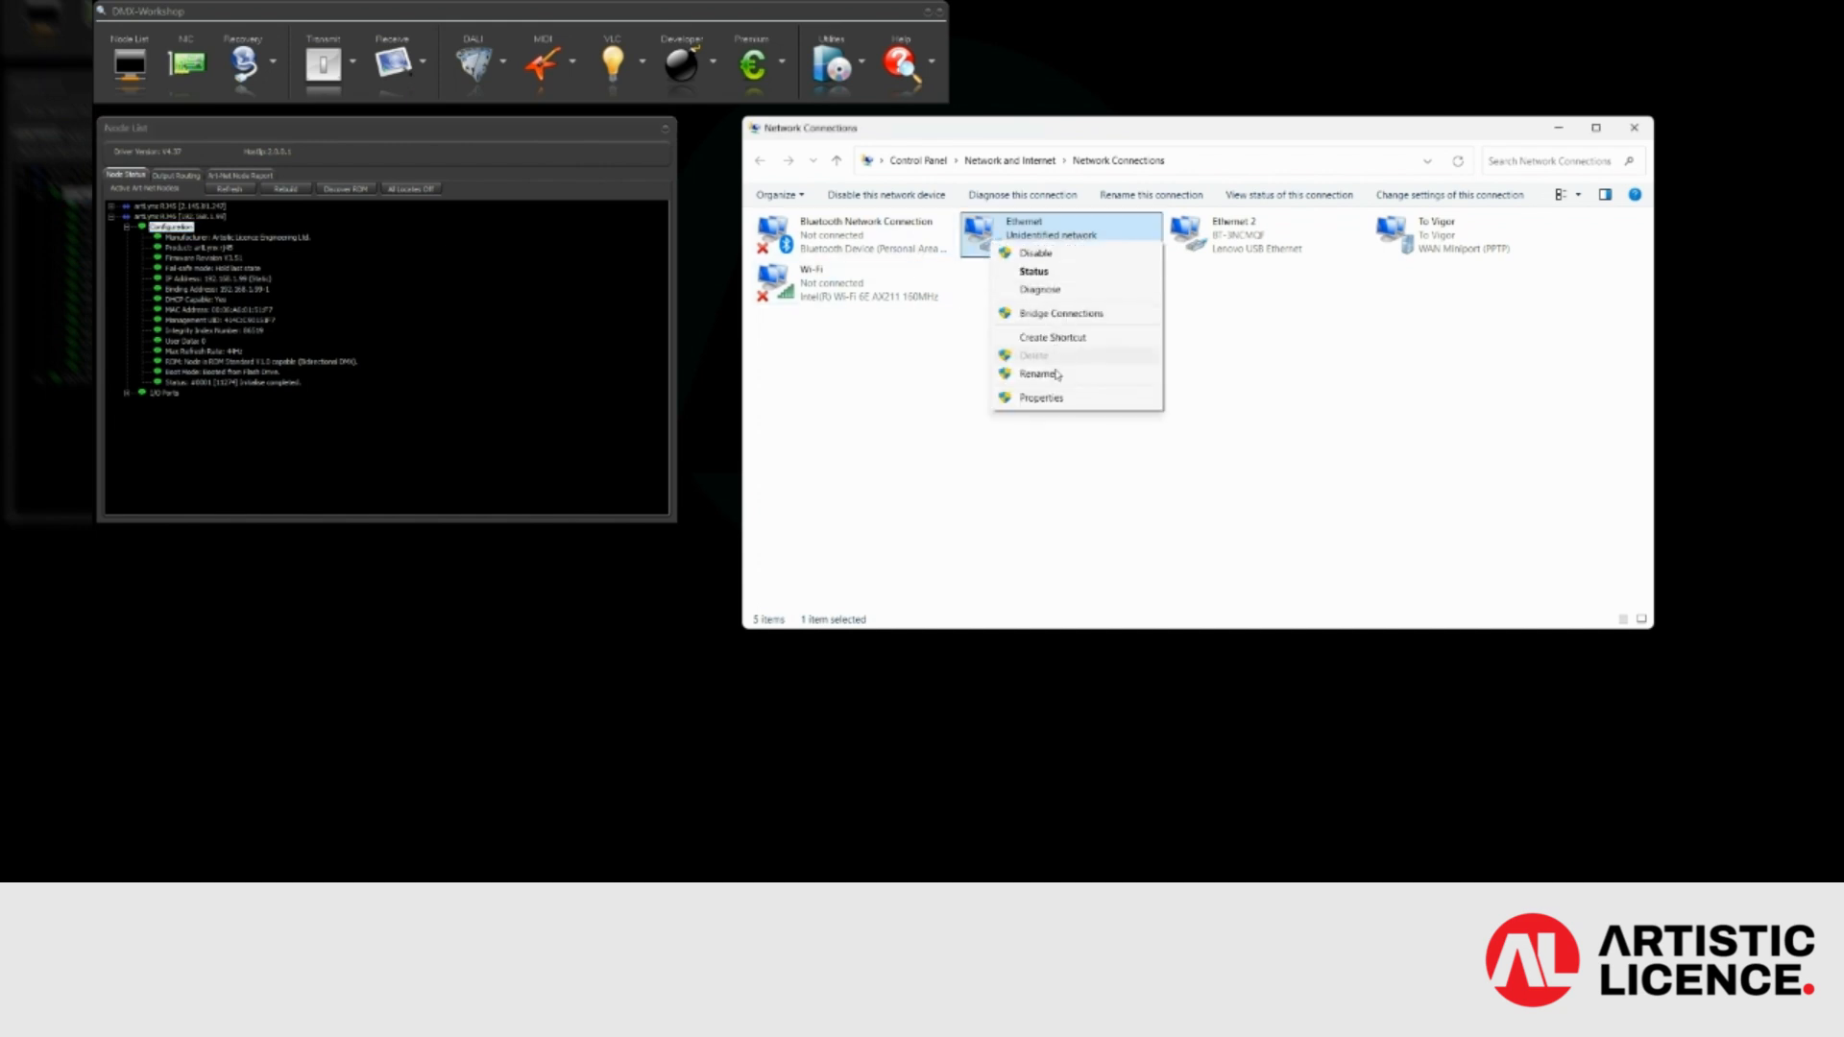
{"action": "left_click", "coordinate": [1061, 408]}
{"action": "left_click", "coordinate": [888, 408]}
{"action": "left_click", "coordinate": [999, 459]}
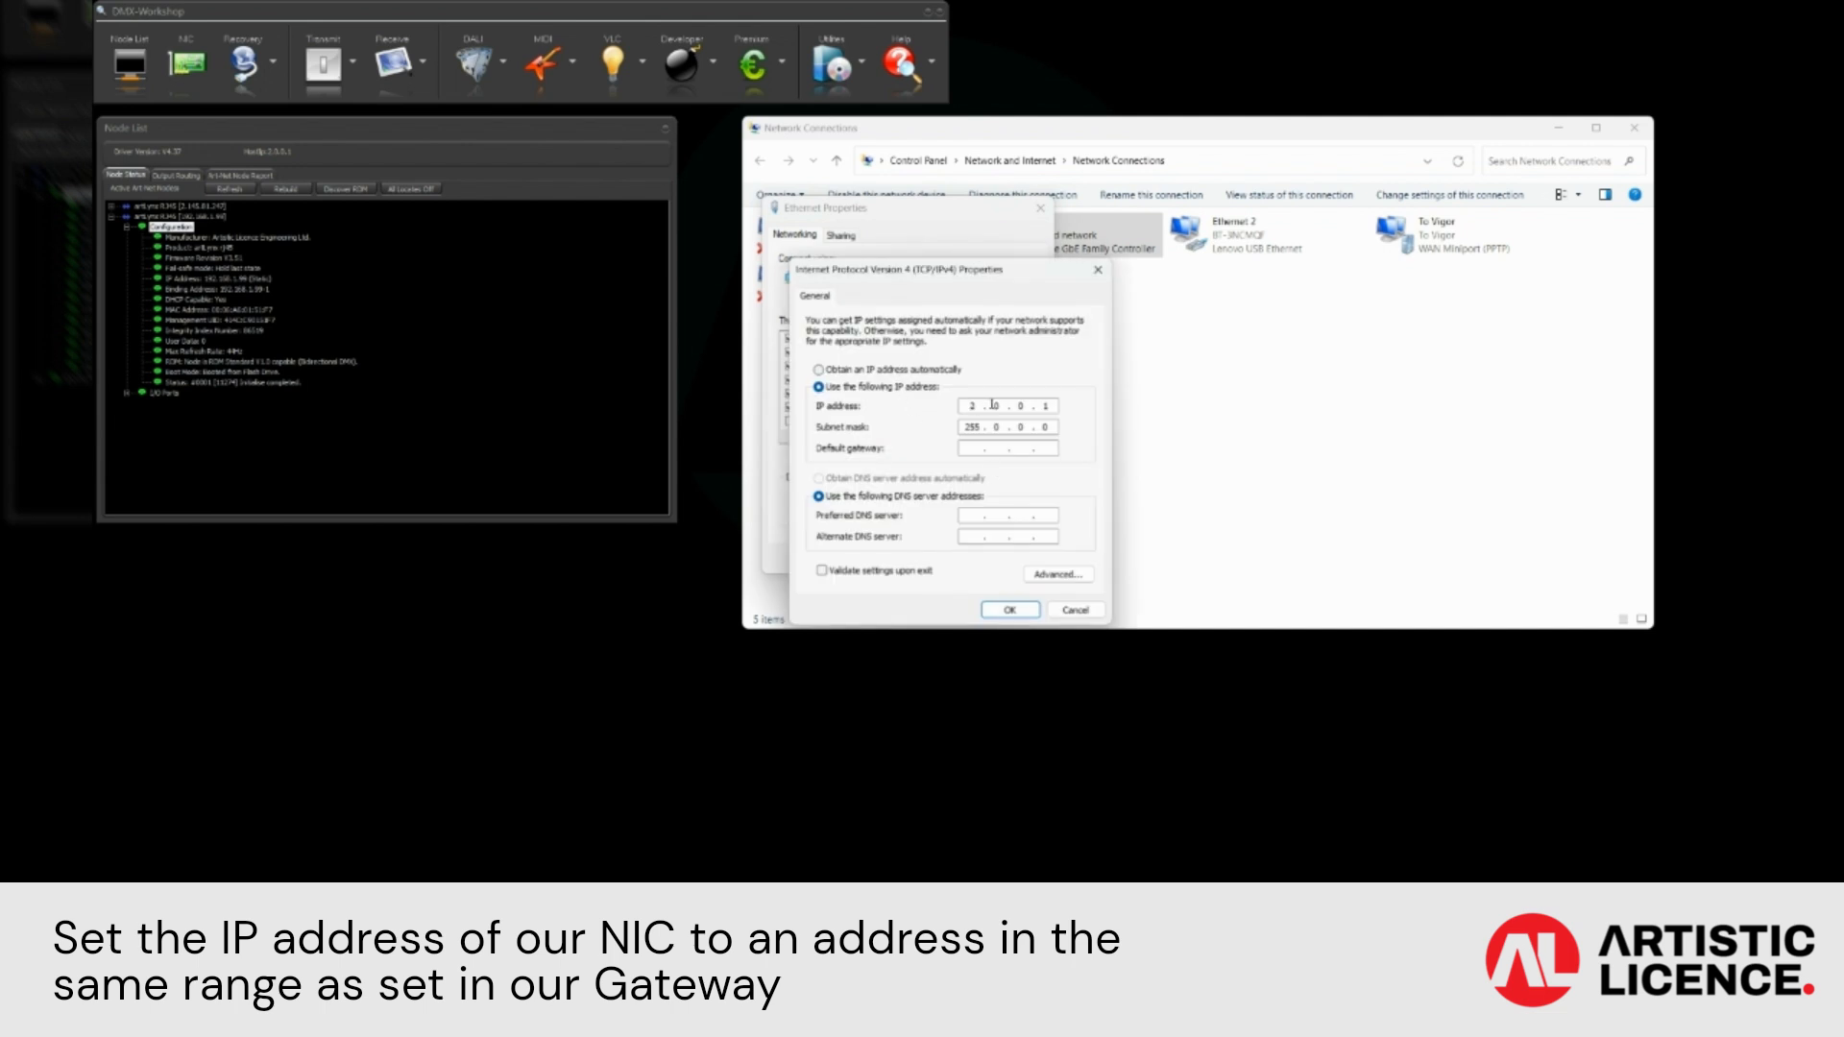
{"action": "double_click", "coordinate": [960, 411]}
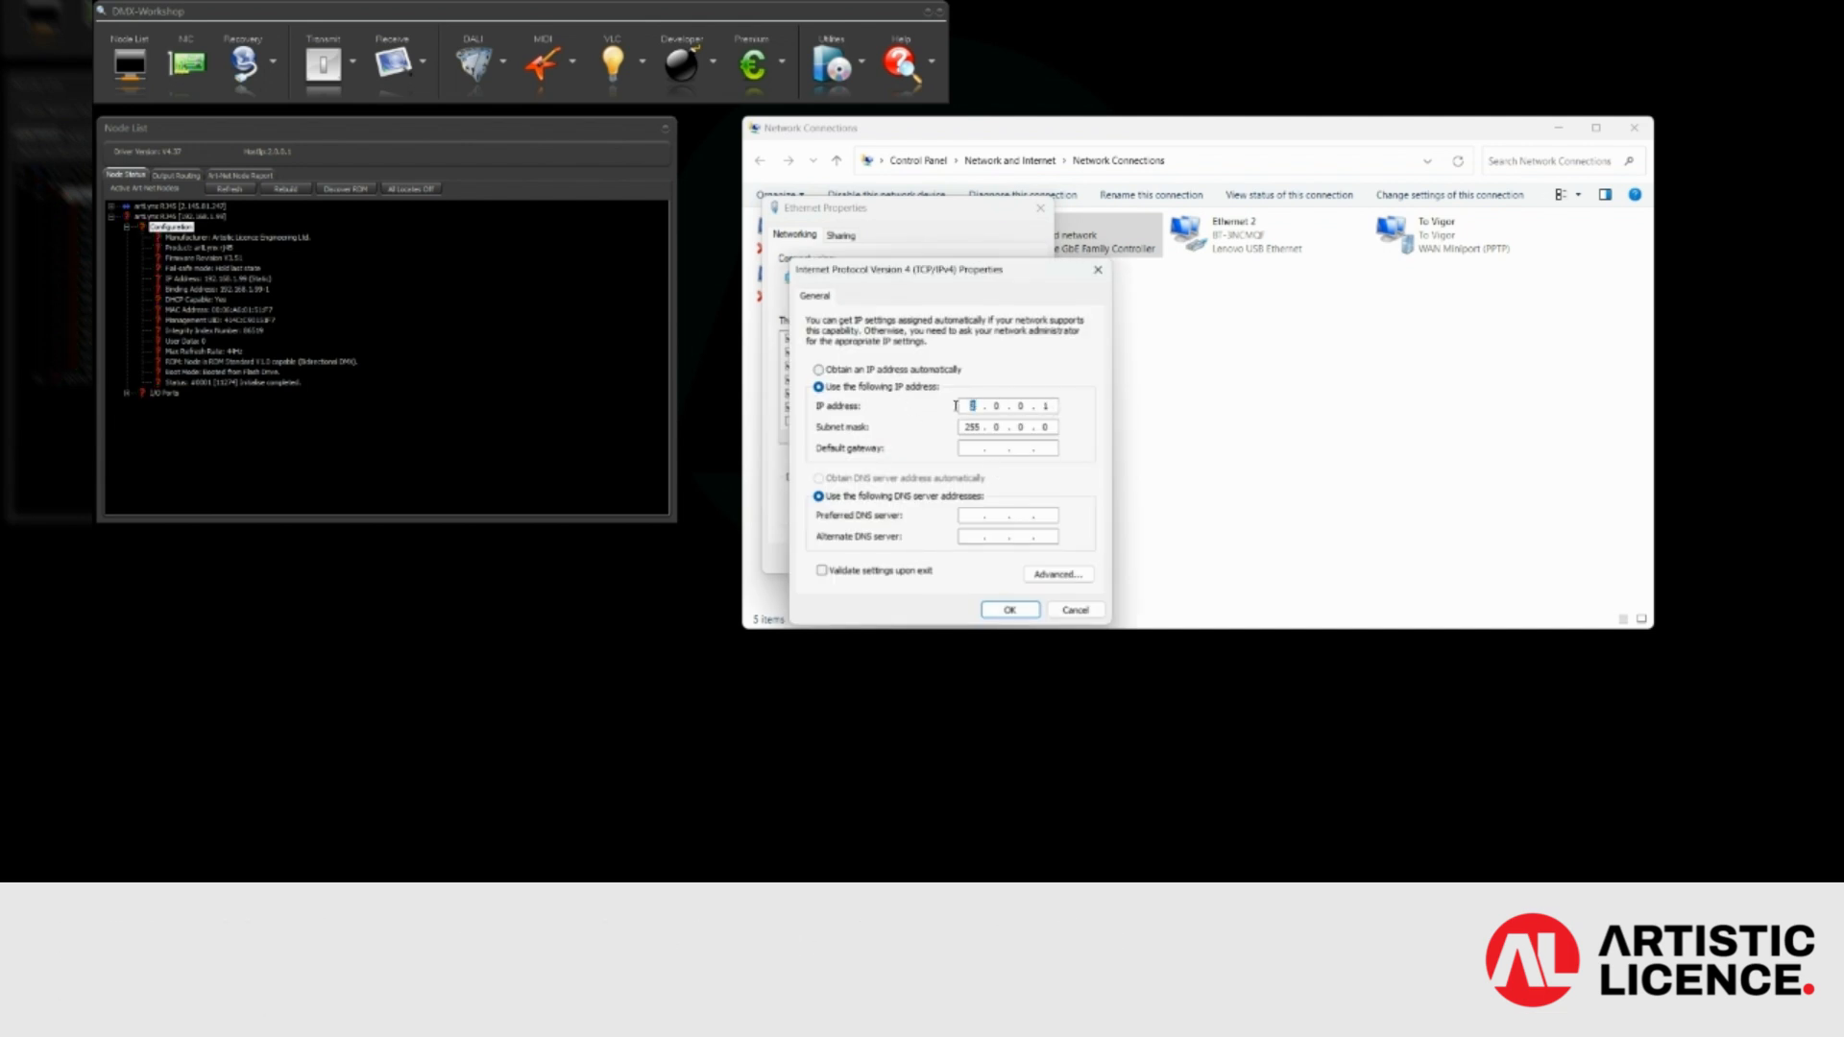
{"action": "type", "text": "192 . 168 . 1"}
{"action": "left_click", "coordinate": [1054, 408]}
{"action": "type", "text": "98"}
{"action": "type", "text": "255."}
{"action": "type", "text": "255 . 255"}
{"action": "left_click", "coordinate": [1010, 610]}
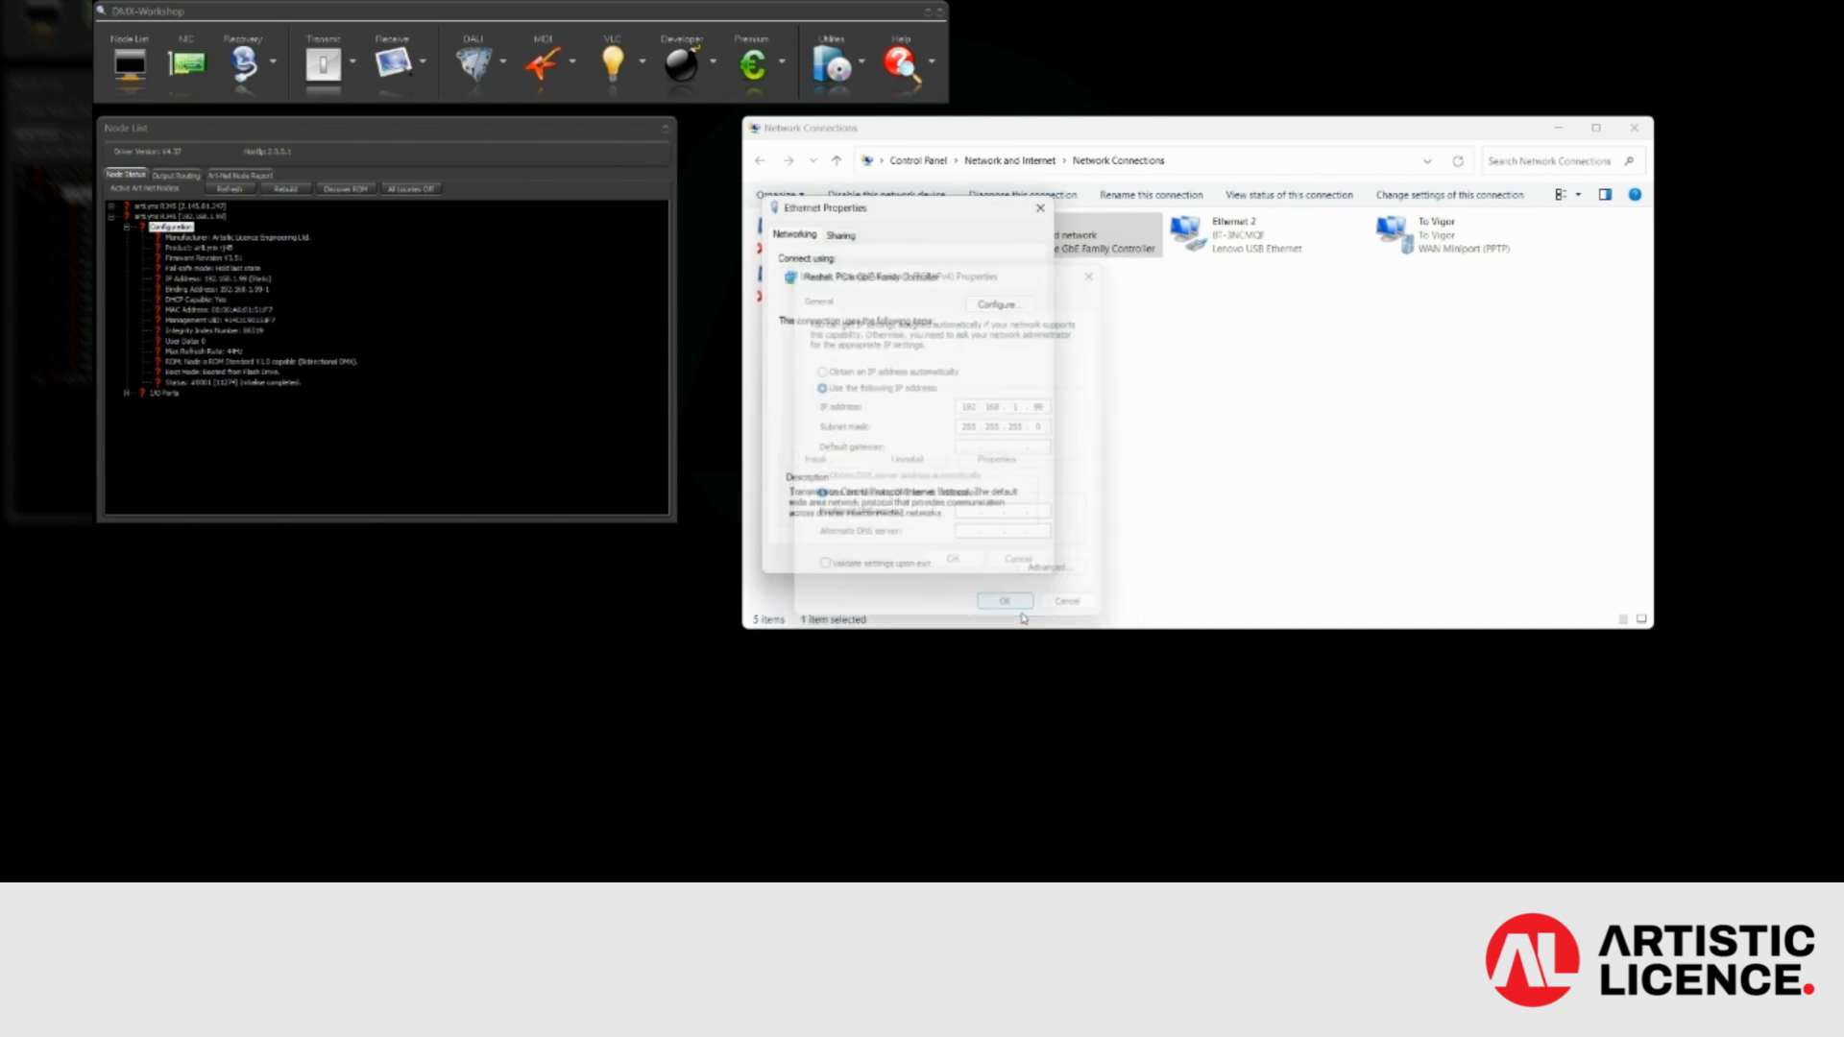
{"action": "left_click", "coordinate": [950, 554]}
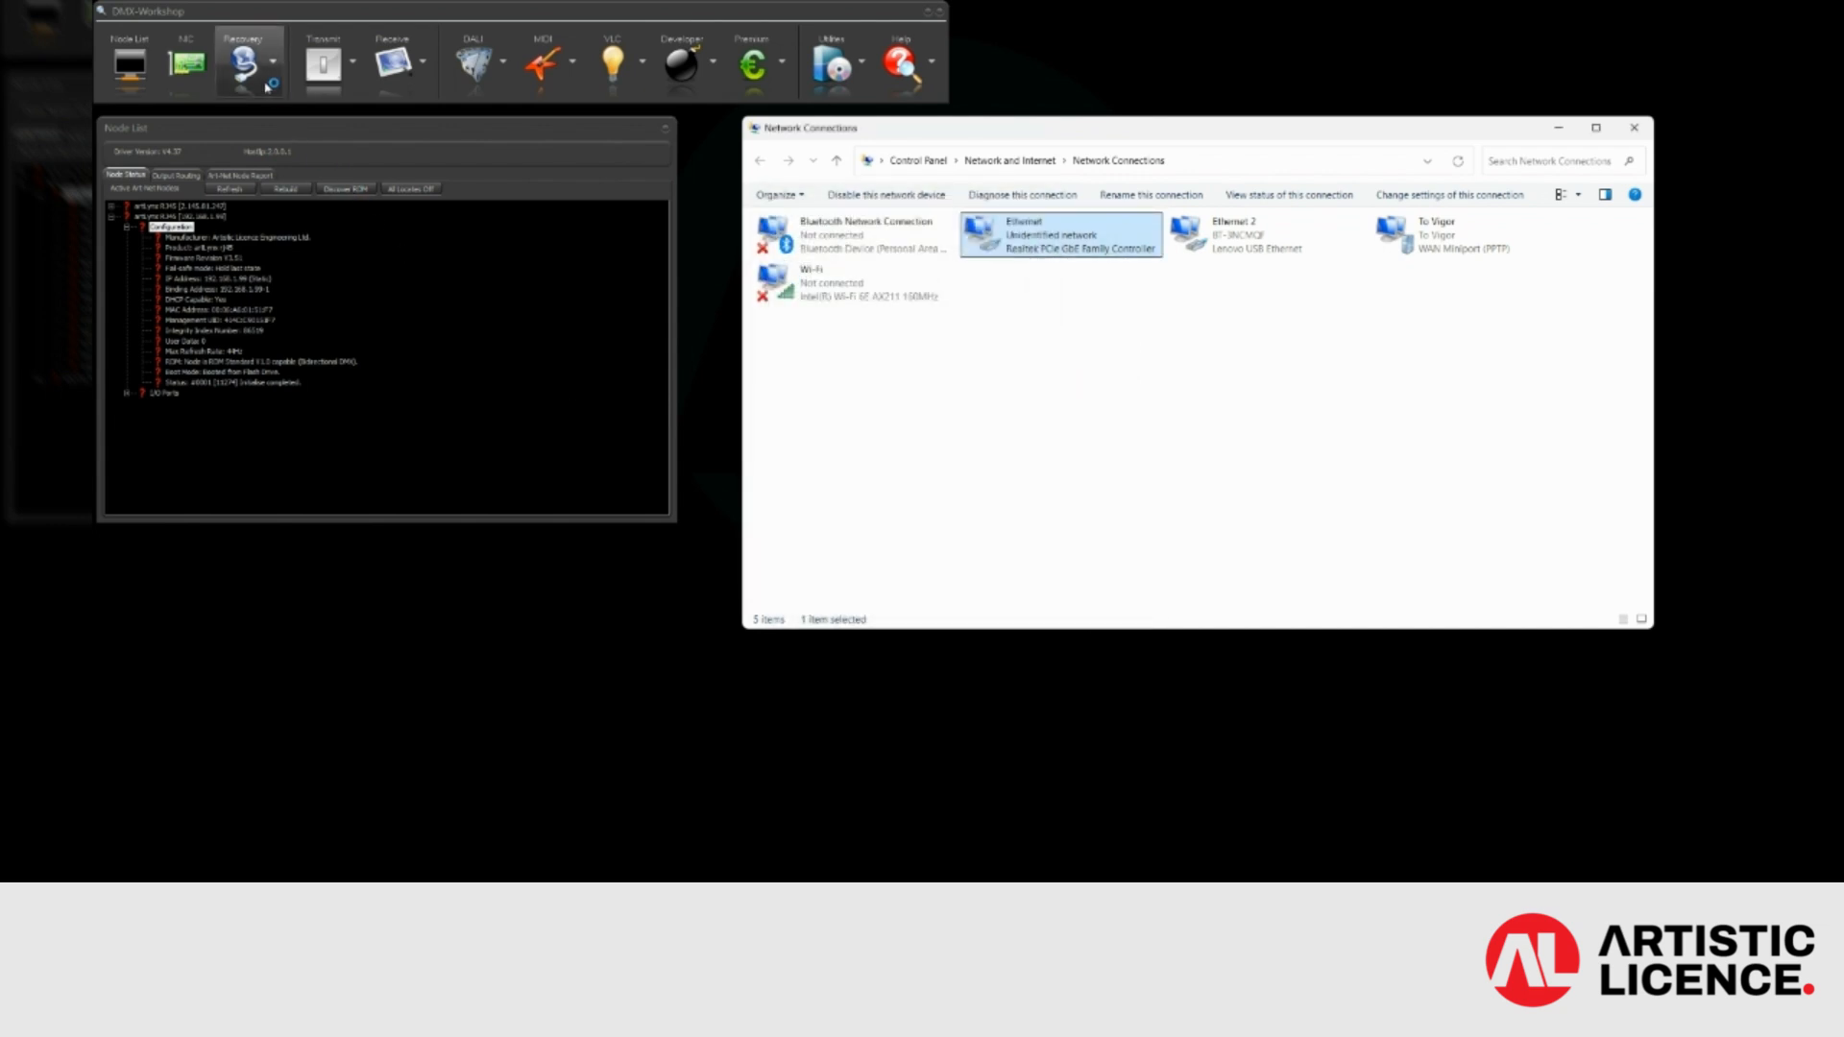
Back in DMX-Workshop, apply host address 192.168.1.98 as the network interface and rebuild the node list.
{"action": "left_click", "coordinate": [186, 63]}
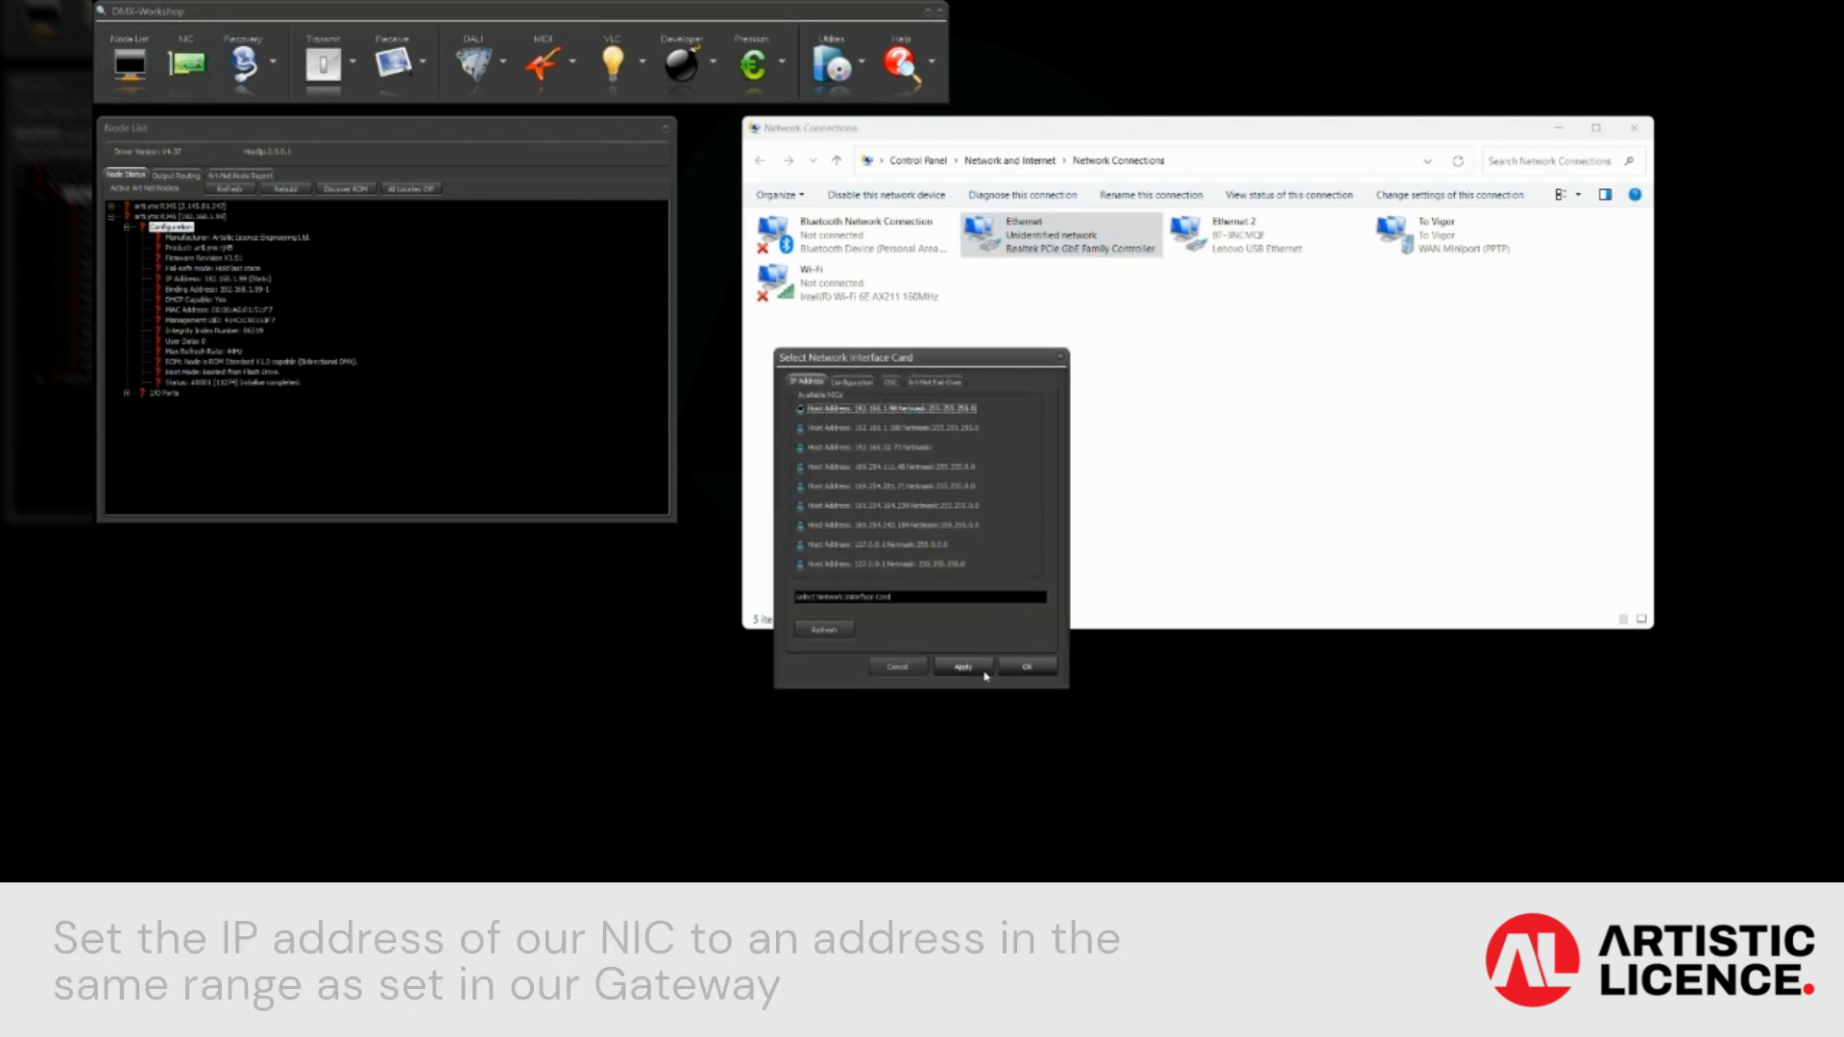
{"action": "left_click", "coordinate": [1027, 666]}
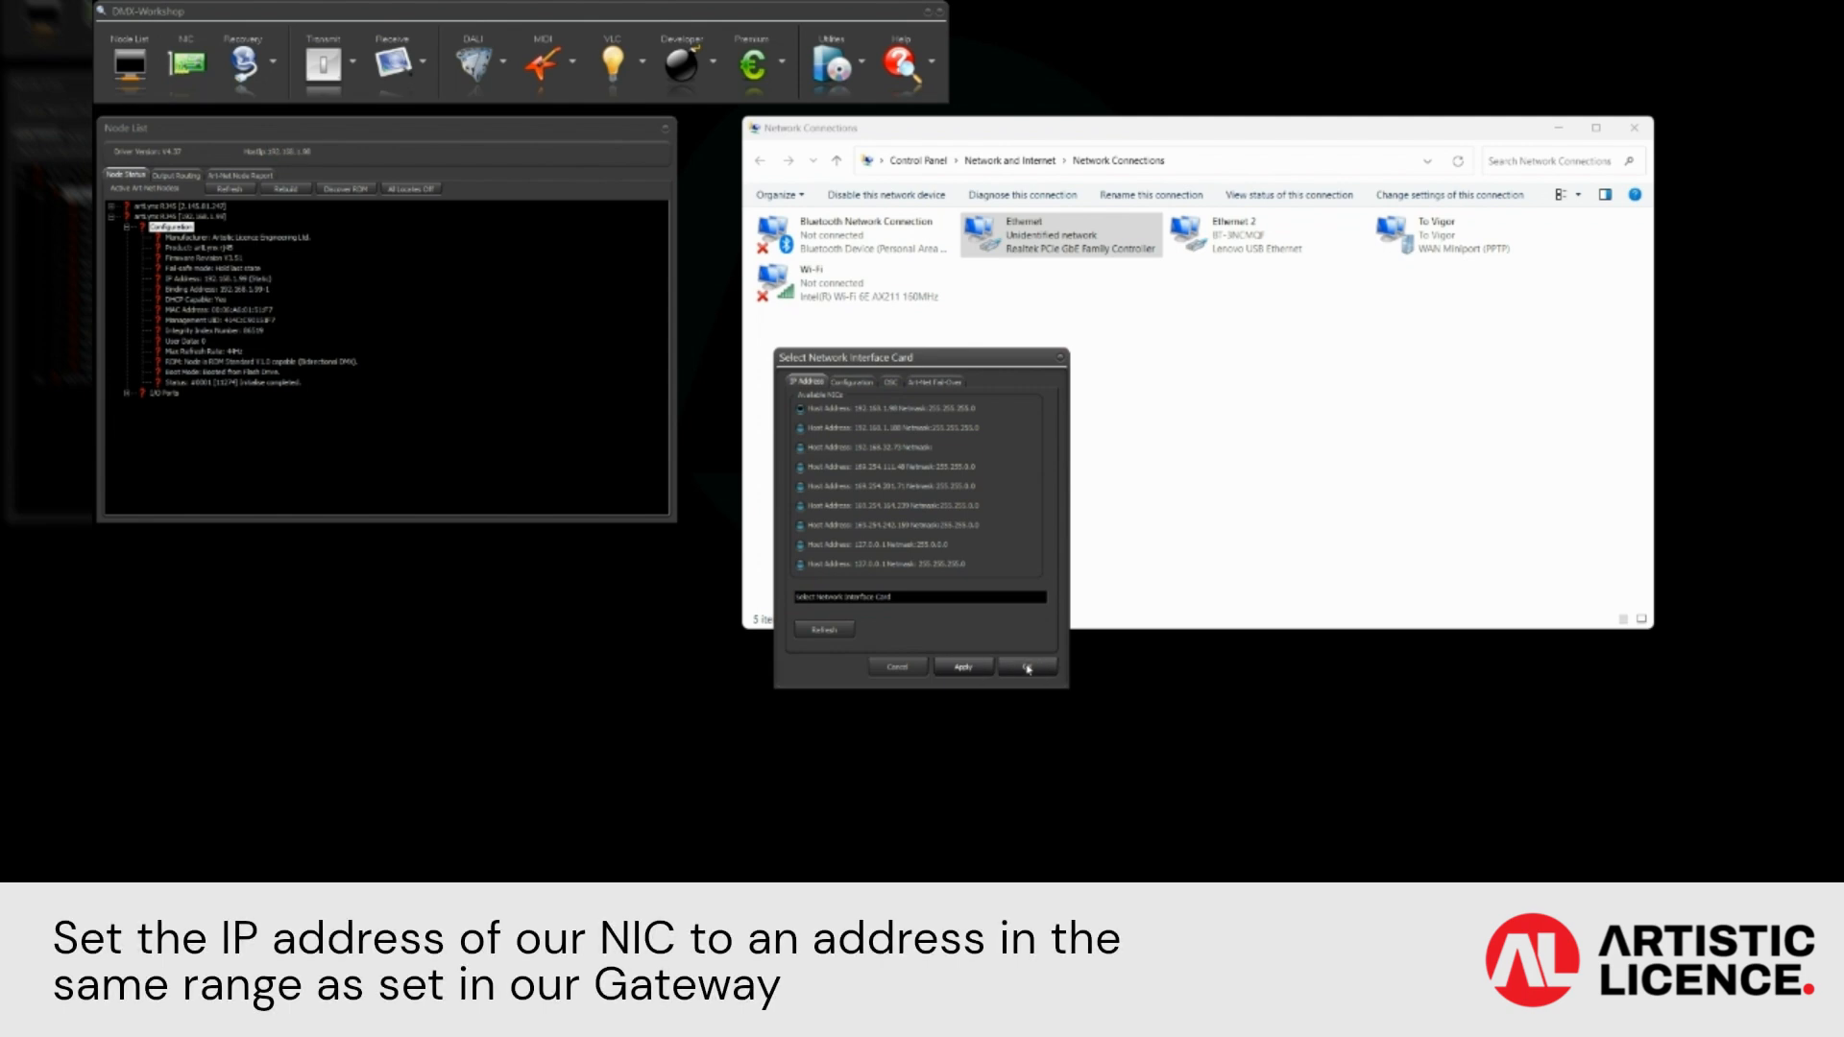
{"action": "left_click", "coordinate": [285, 191]}
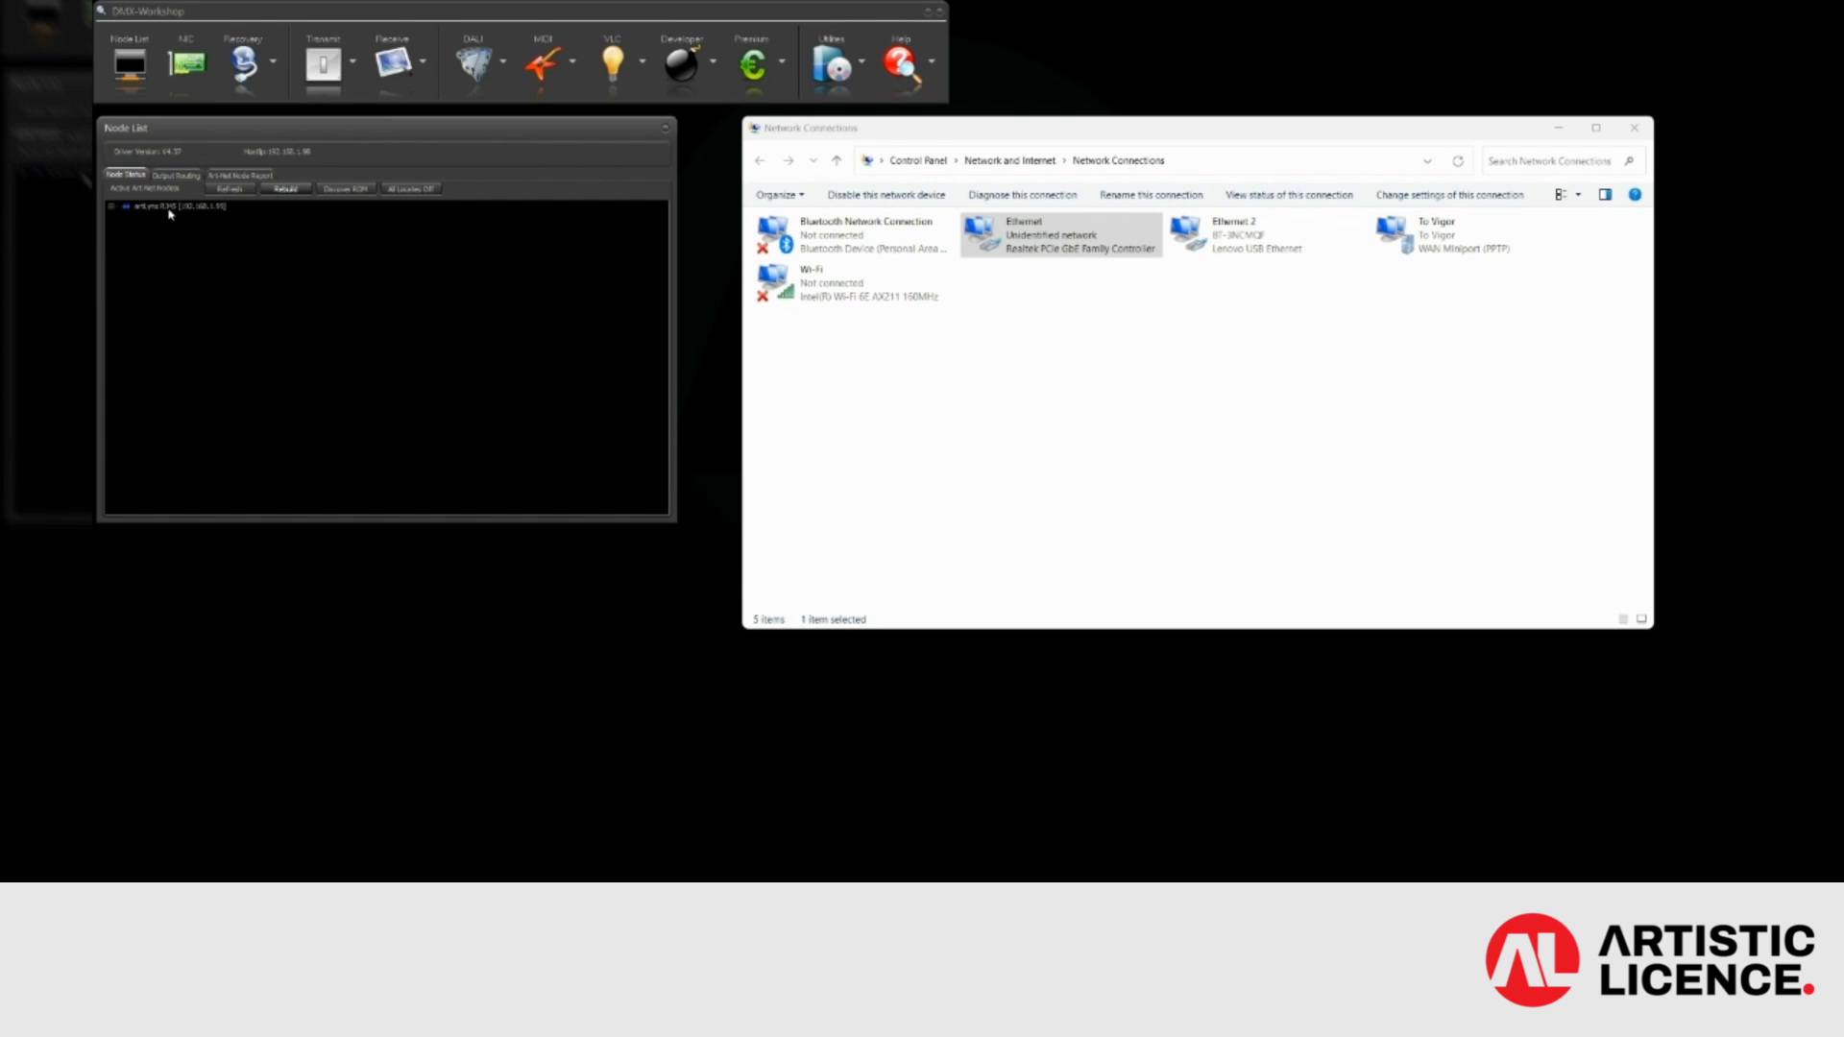
Expand the rediscovered node's configuration details and check its IP address entry.
{"action": "left_click", "coordinate": [112, 207]}
{"action": "left_click", "coordinate": [126, 218]}
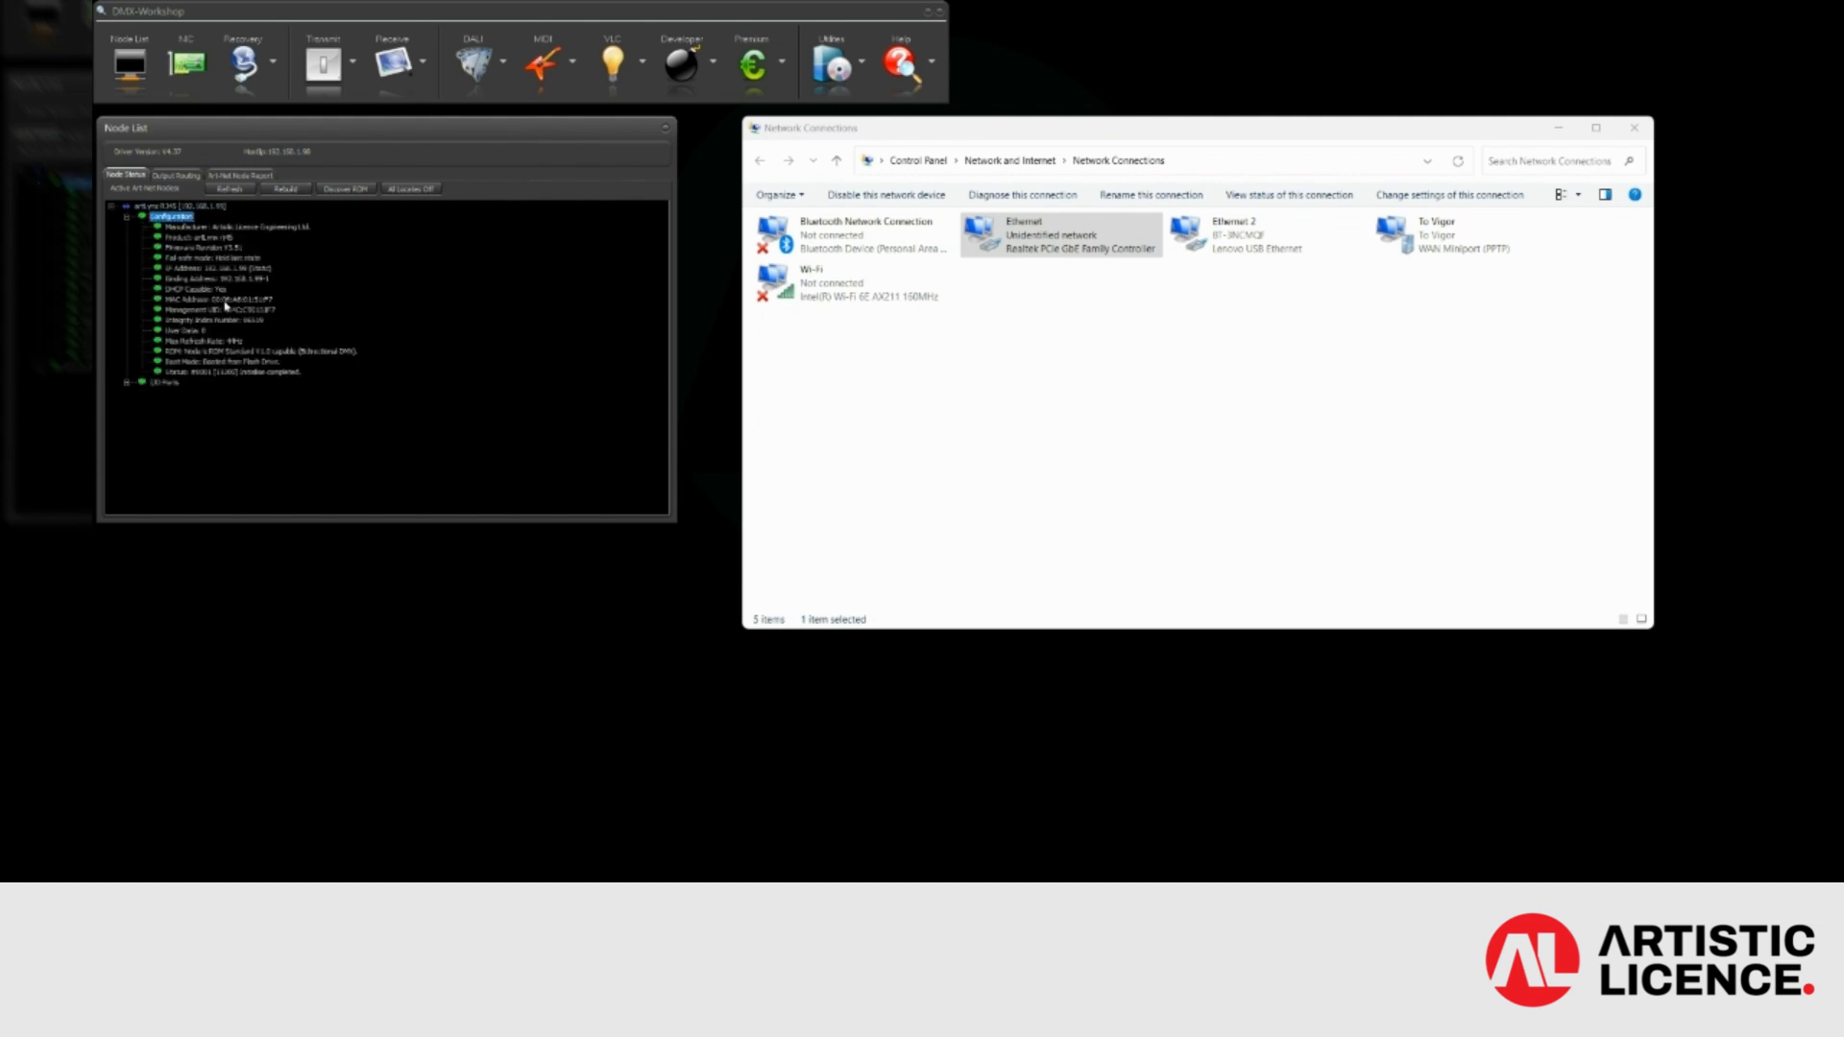
{"action": "left_click", "coordinate": [231, 269]}
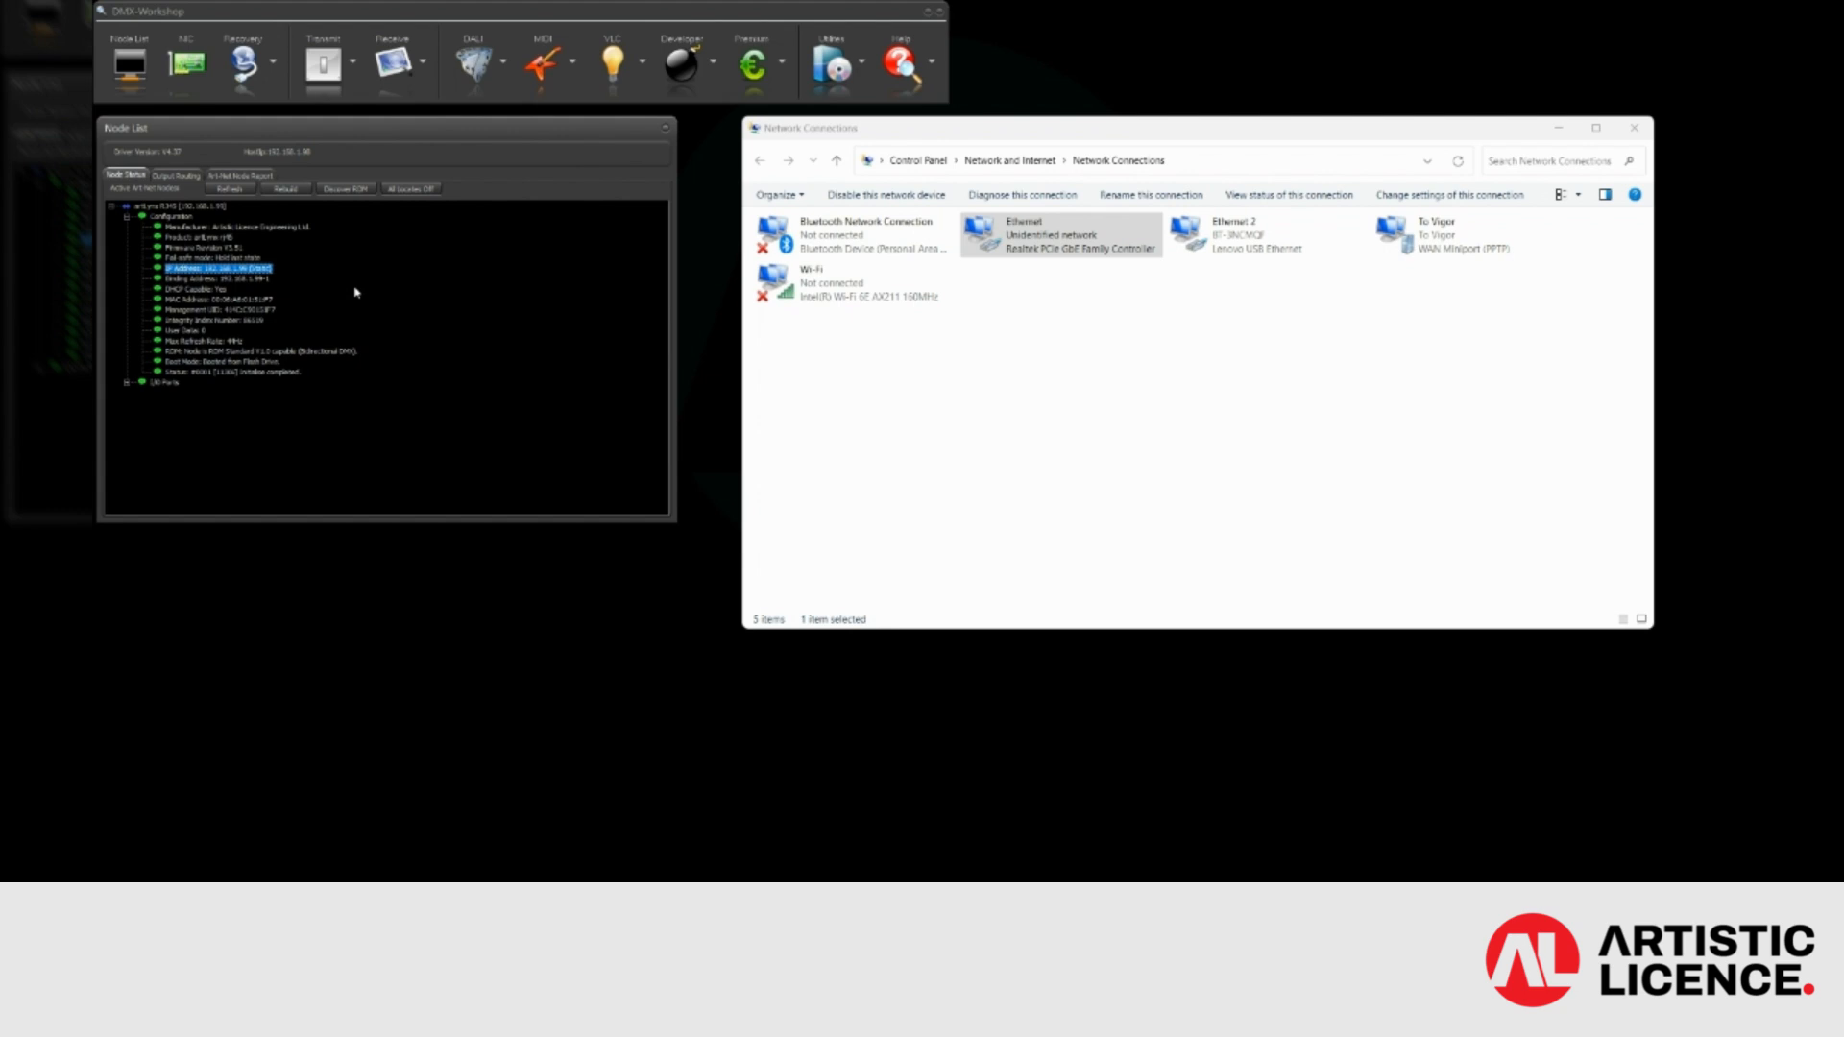